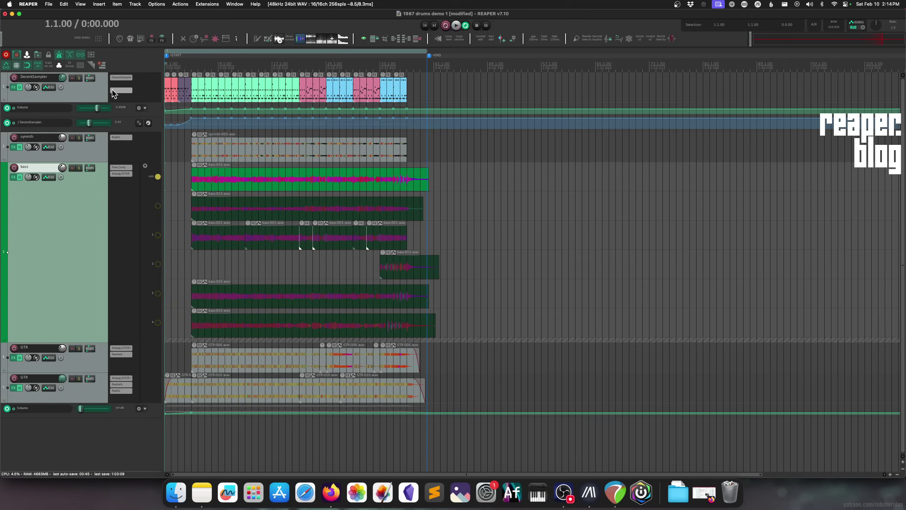
Open the DecentSampler track's envelope window and expand the parameter list of the DecentSampler plug-in.
click(87, 87)
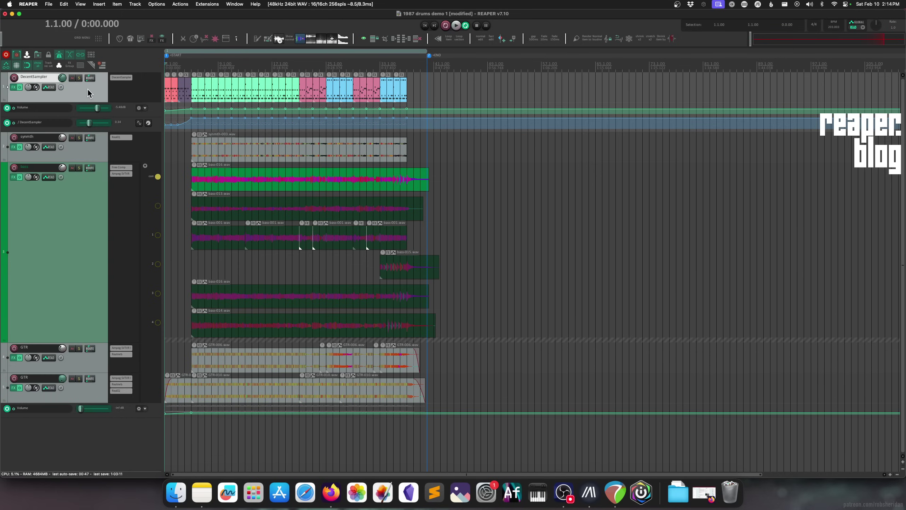
click(49, 88)
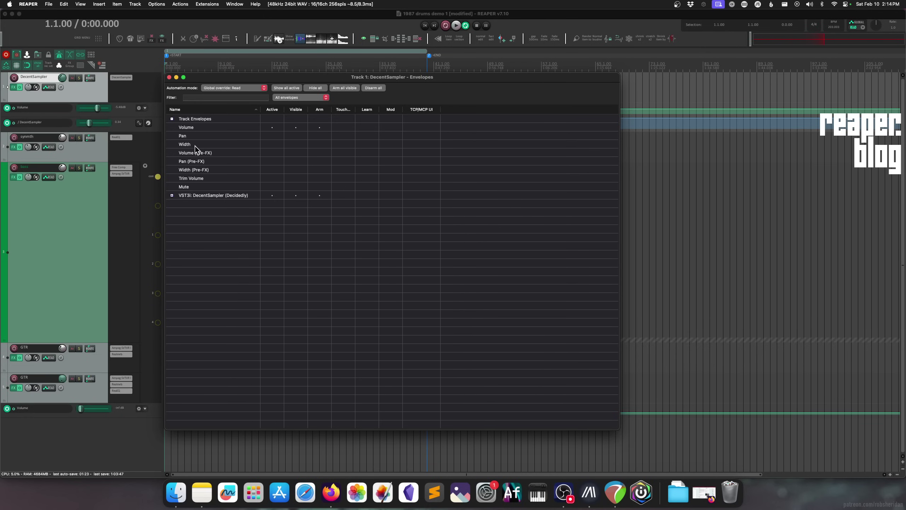
click(172, 196)
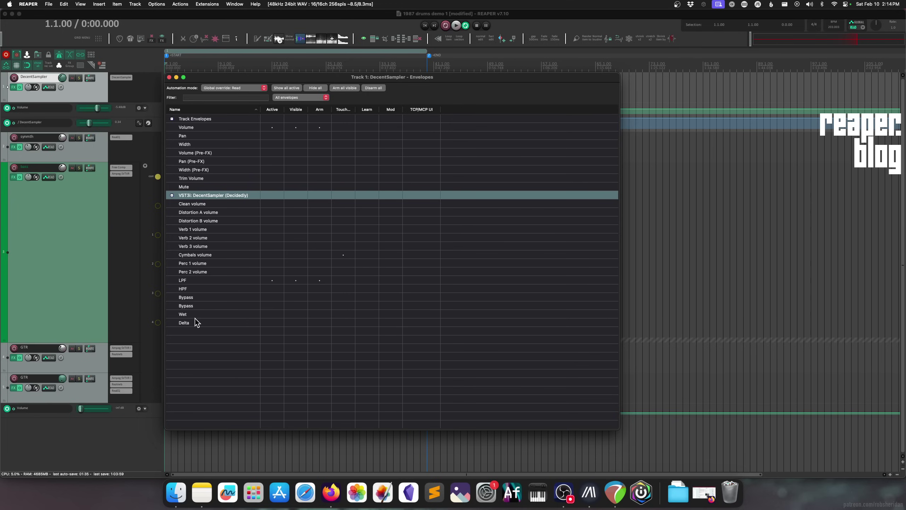
double_click(201, 199)
double_click(201, 199)
double_click(200, 199)
double_click(201, 199)
double_click(200, 199)
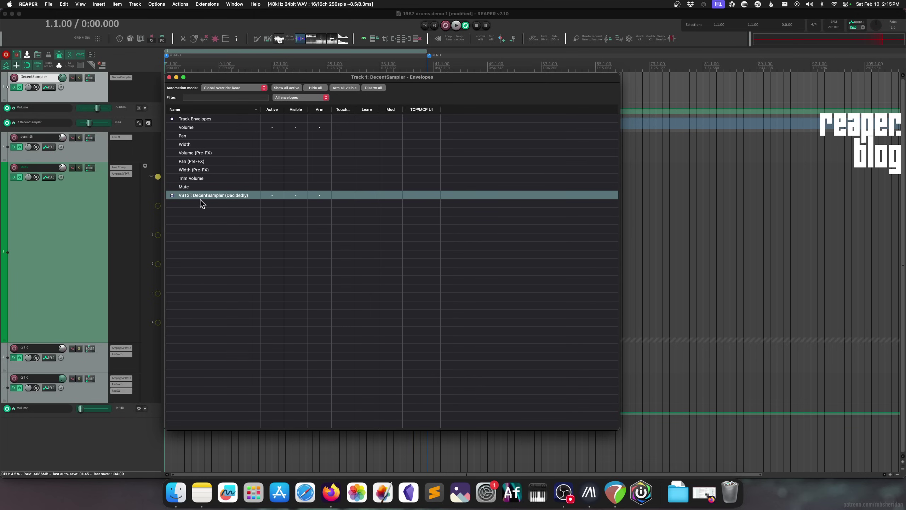
double_click(200, 200)
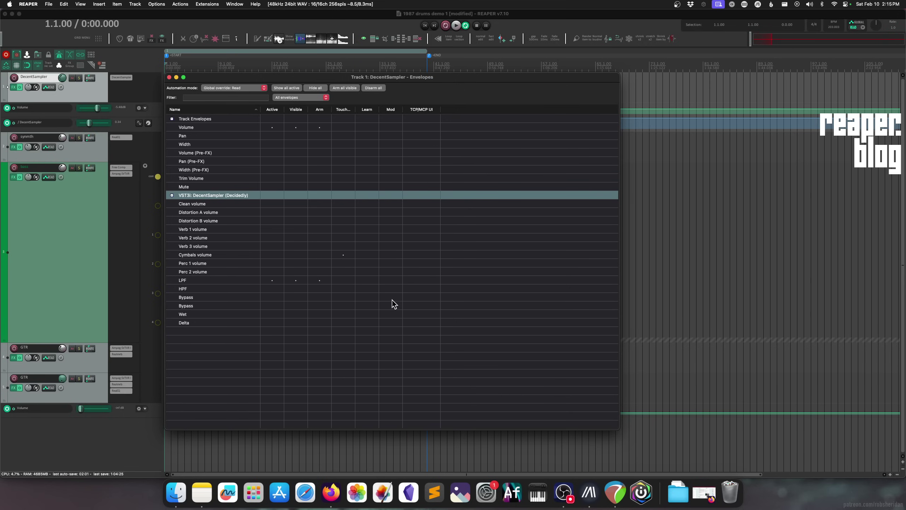
Open the parameter modulation window for Distortion A volume, view its options, and close it along with the envelope window.
click(391, 212)
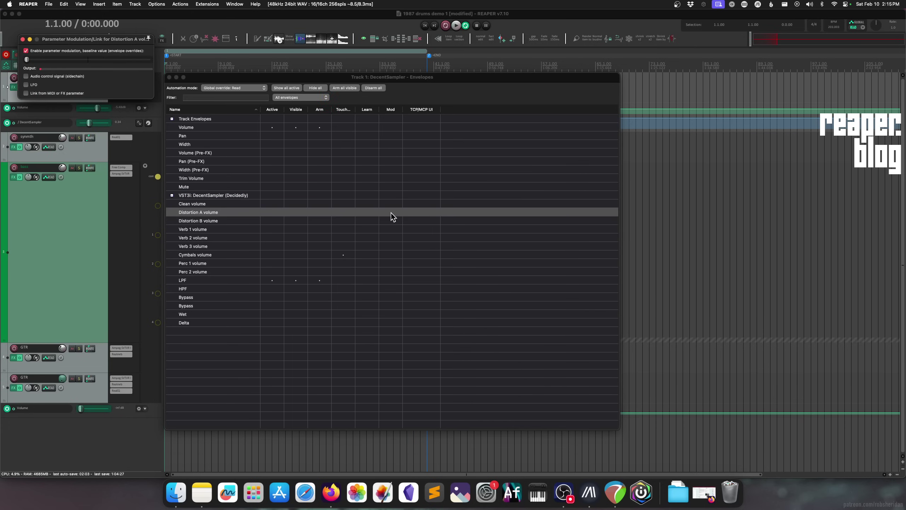
drag(107, 40, 202, 110)
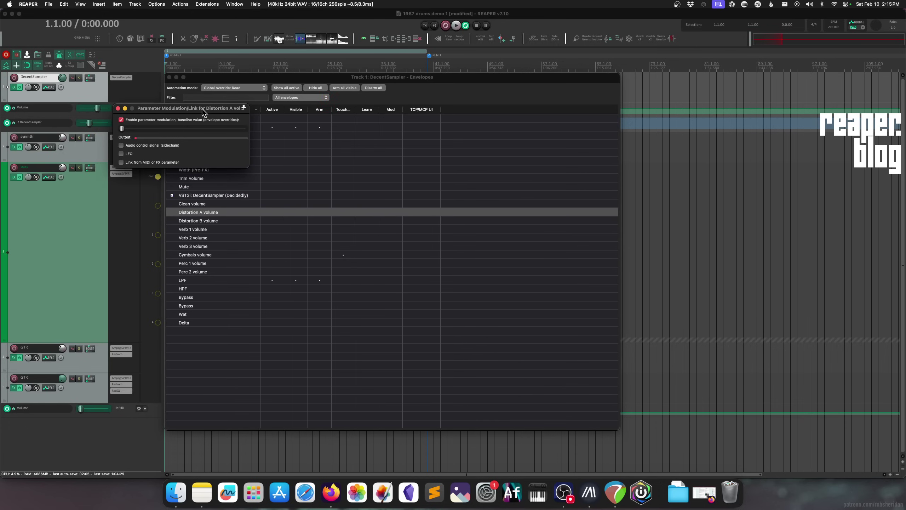
click(118, 108)
key(Escape)
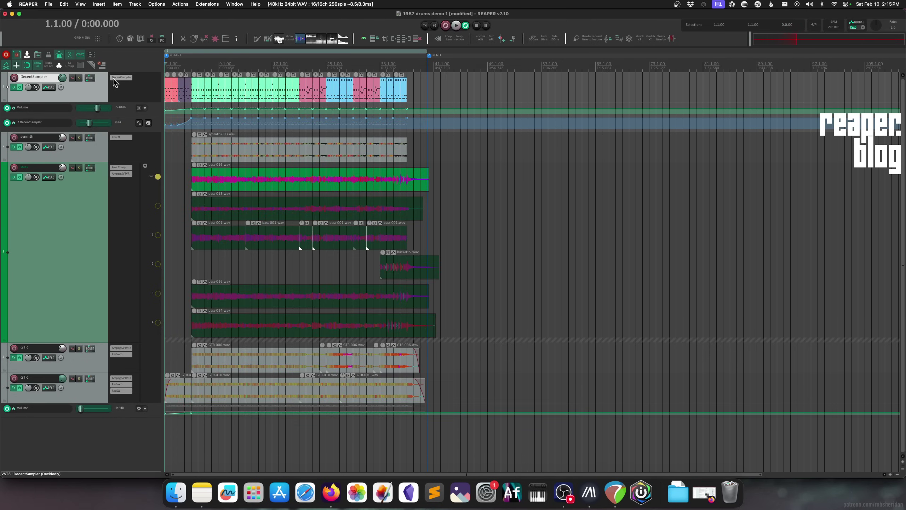
Reopen the DecentSampler track's envelope window and view the available automation modes without choosing one.
click(48, 88)
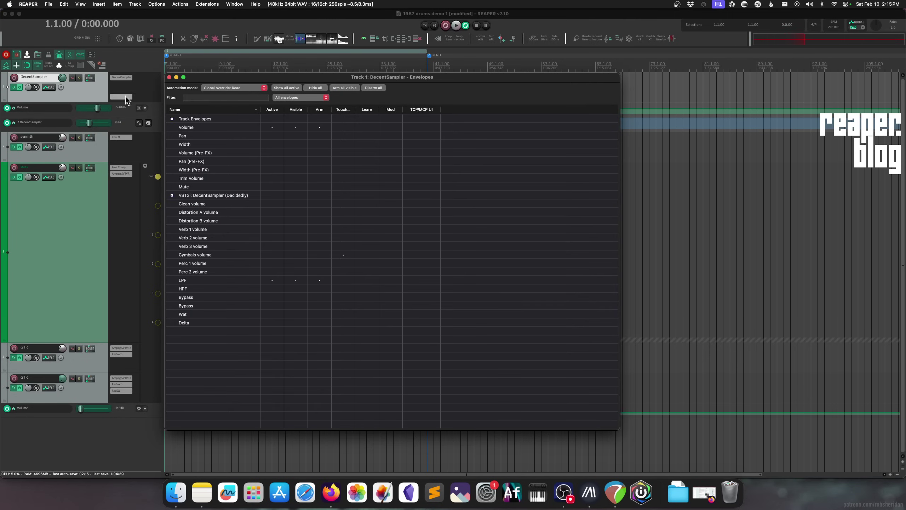
click(213, 89)
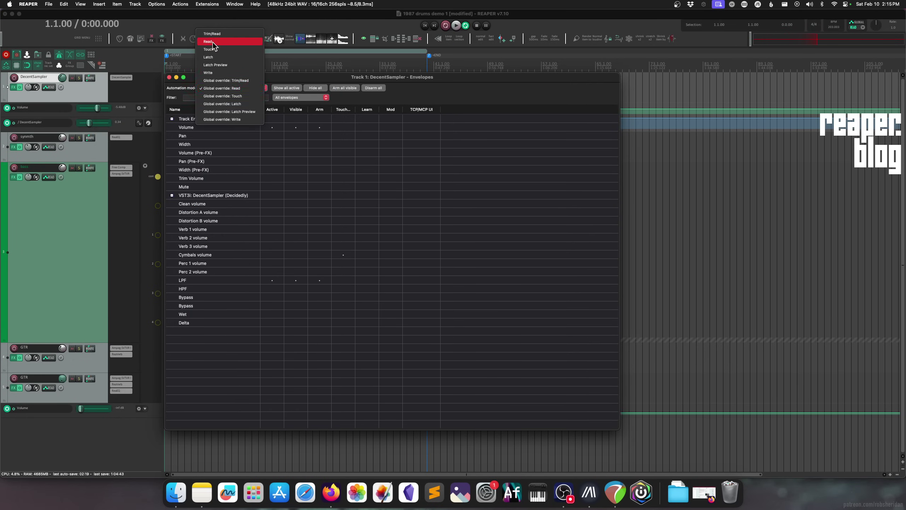
click(183, 89)
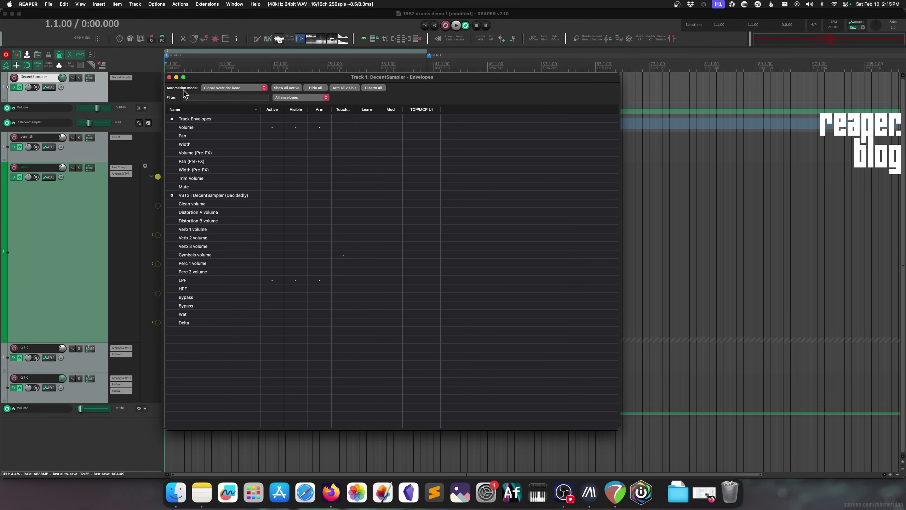
Filter the DecentSampler track's envelope list by "verb" and select Verb 1 volume.
click(217, 98)
text(verb)
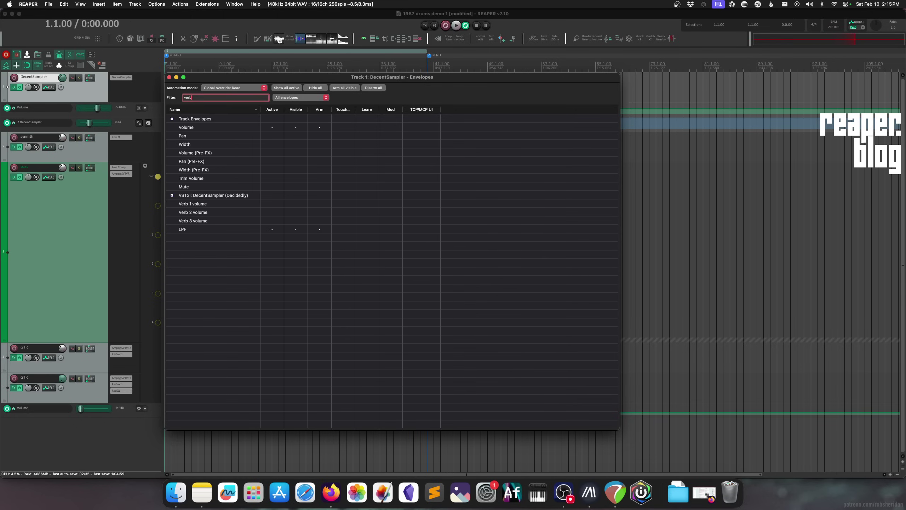
click(208, 130)
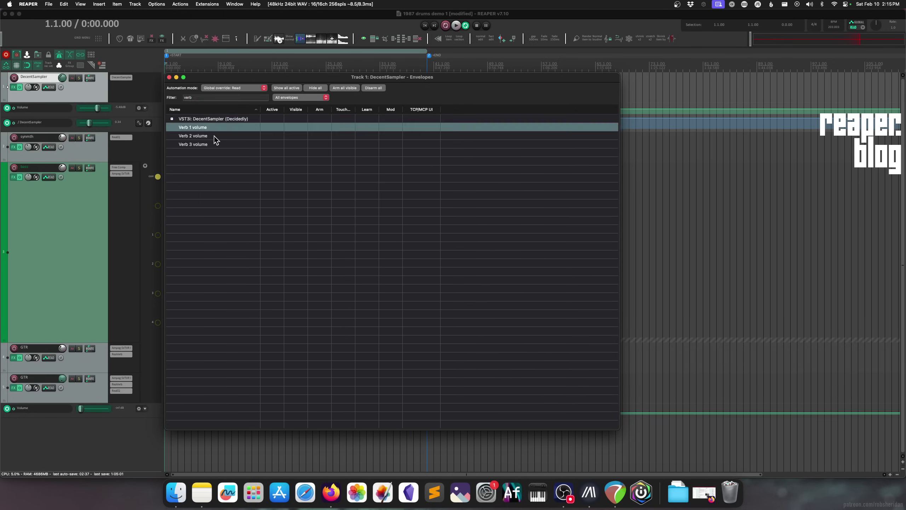
Open the DecentSampler plug-in window, examine its mixer controls, and close it.
click(112, 76)
drag(173, 172, 358, 91)
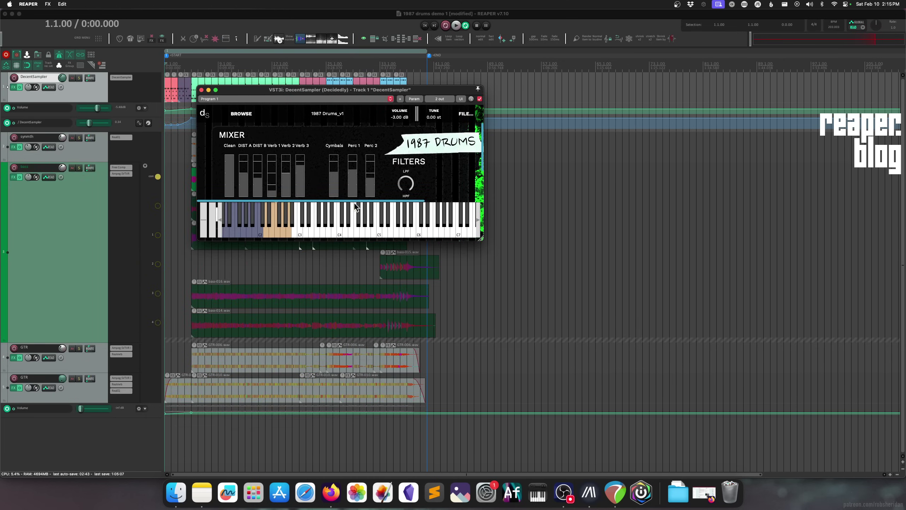
click(201, 90)
View the envelope lists of the DecentSampler track and of the synth track's audio take, closing each window.
click(49, 88)
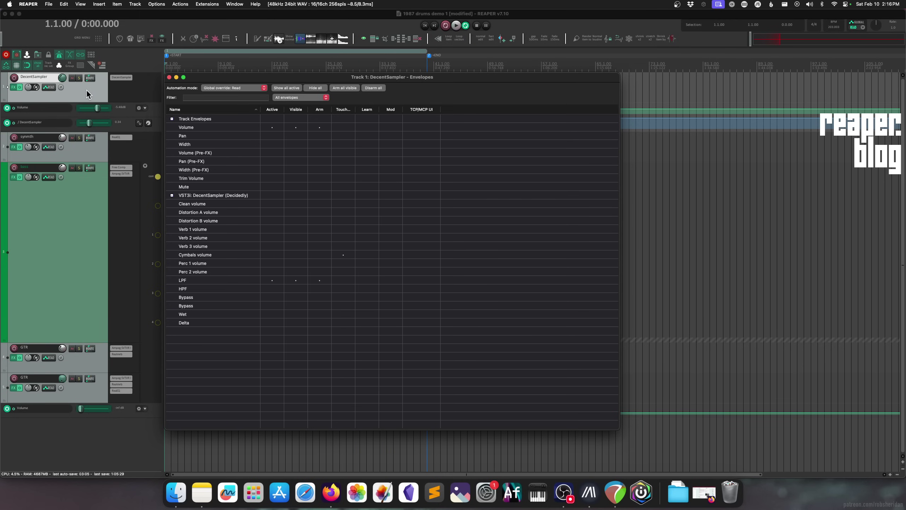
key(Escape)
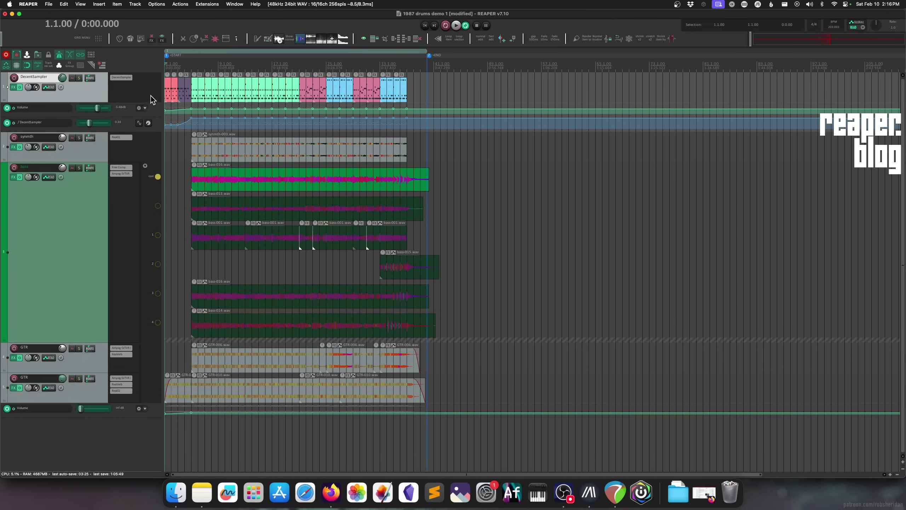
click(205, 135)
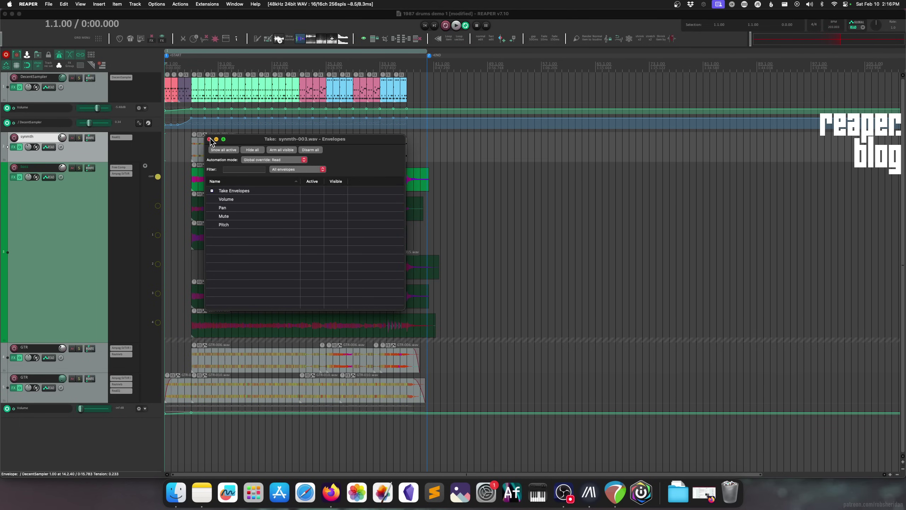
click(209, 139)
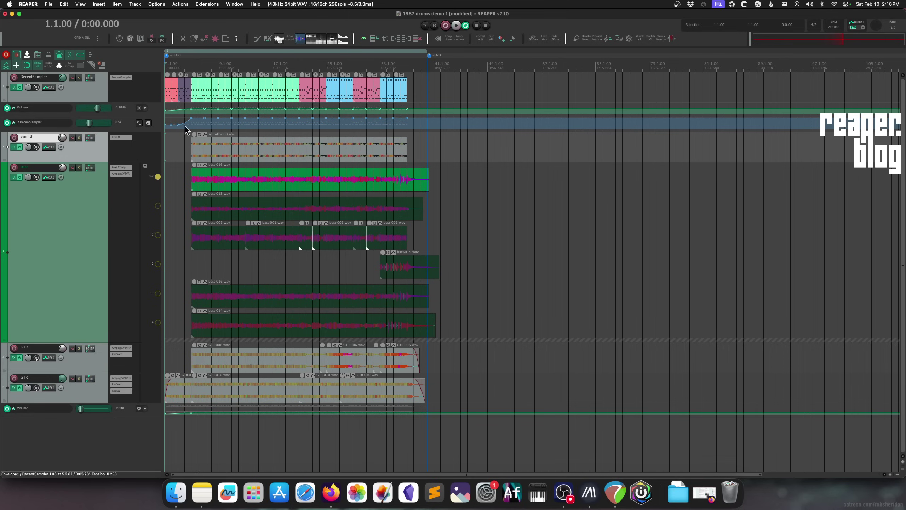
Open the Envelope Manager docked in the docker, with all FX parameters collapsed by default.
click(81, 4)
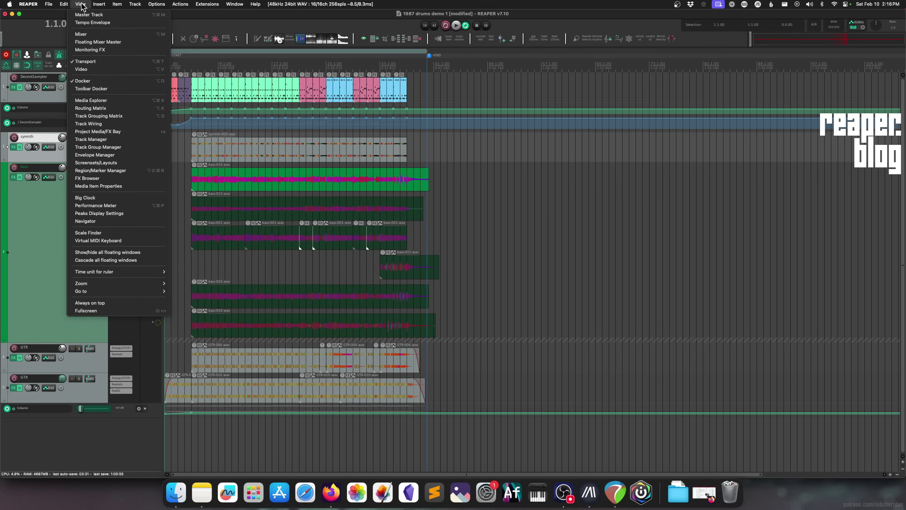
click(122, 157)
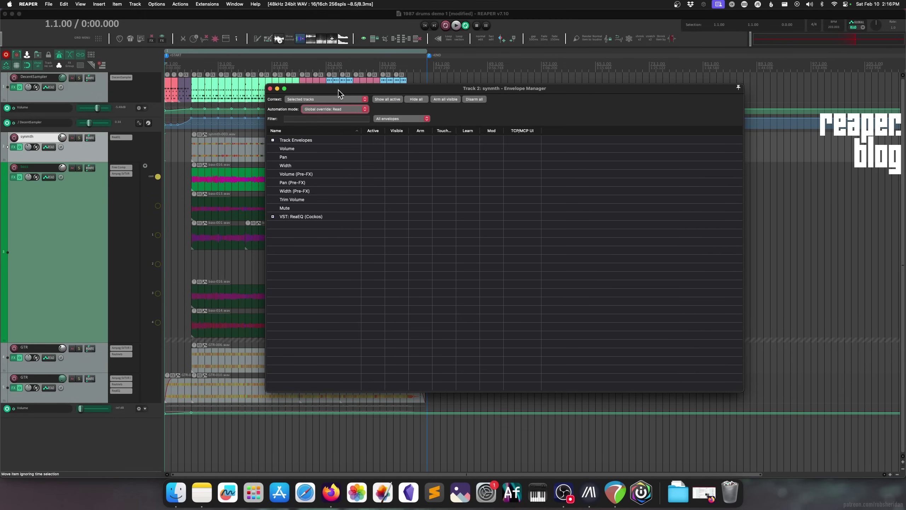
drag(338, 90, 285, 85)
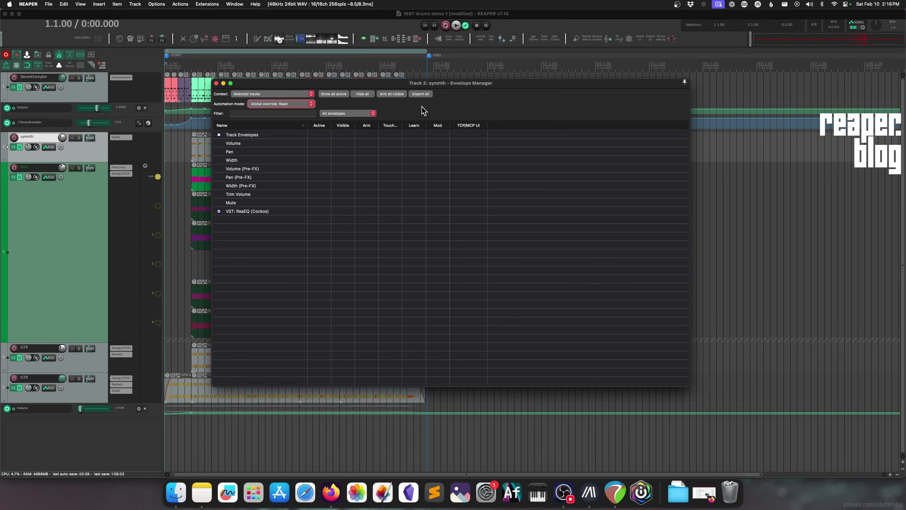
right_click(422, 106)
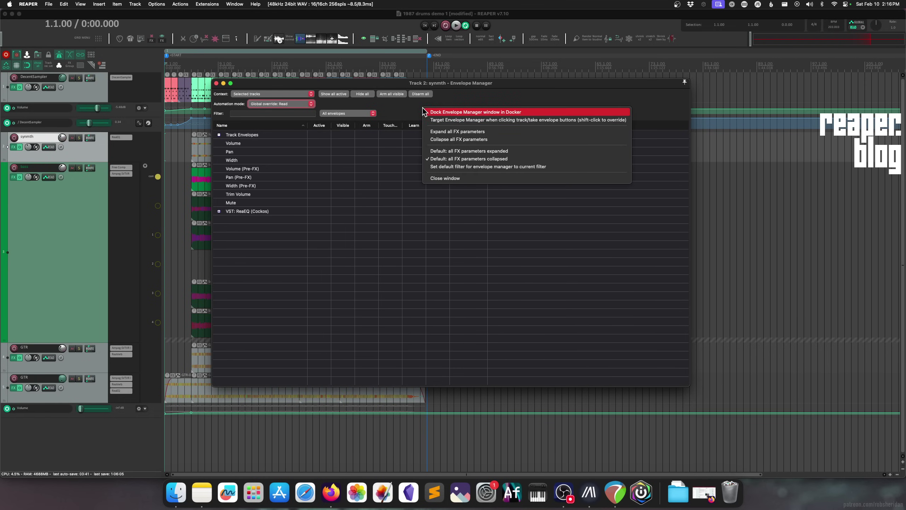
click(452, 113)
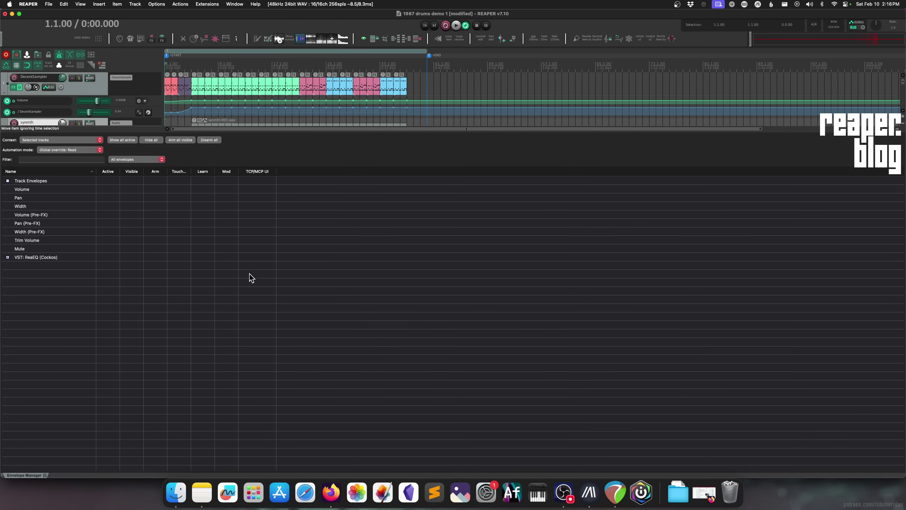
right_click(277, 152)
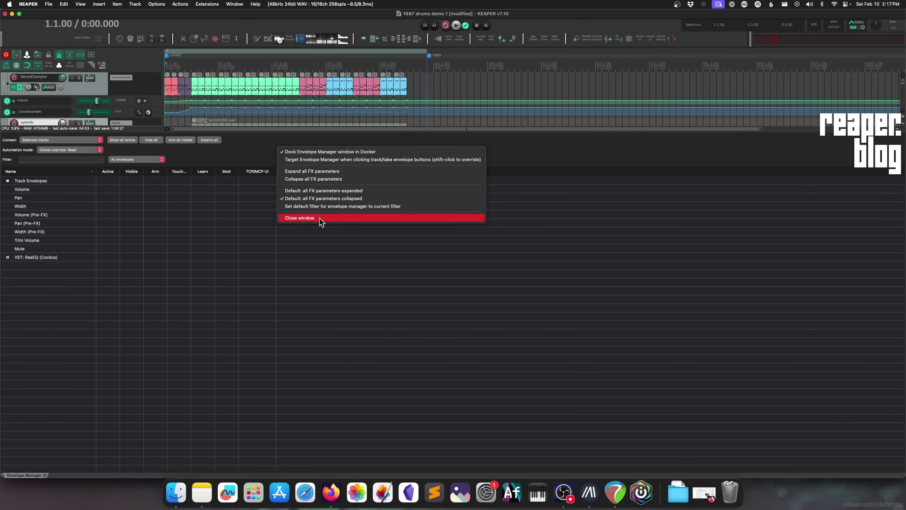
click(291, 198)
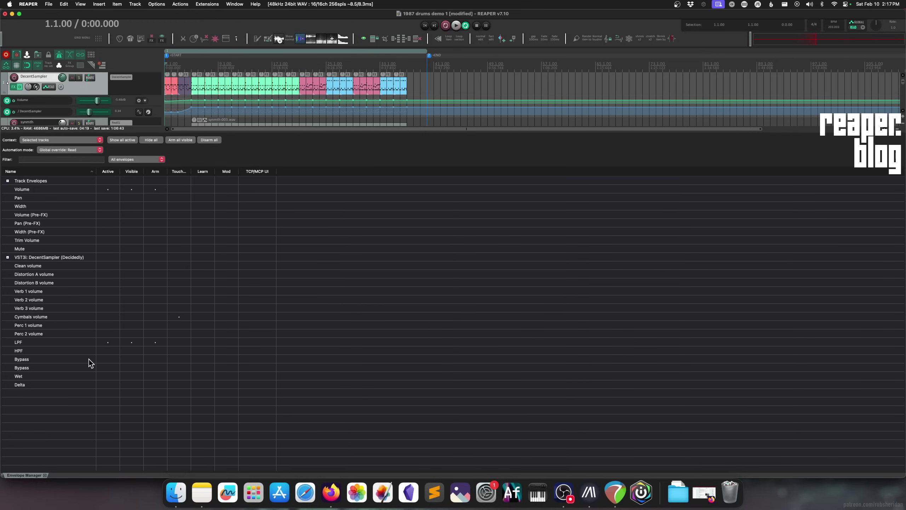
View the synth and bass tracks' envelopes in the docked Envelope Manager, and open and close the bass track's separate envelope window.
scroll(225, 89, down, 2)
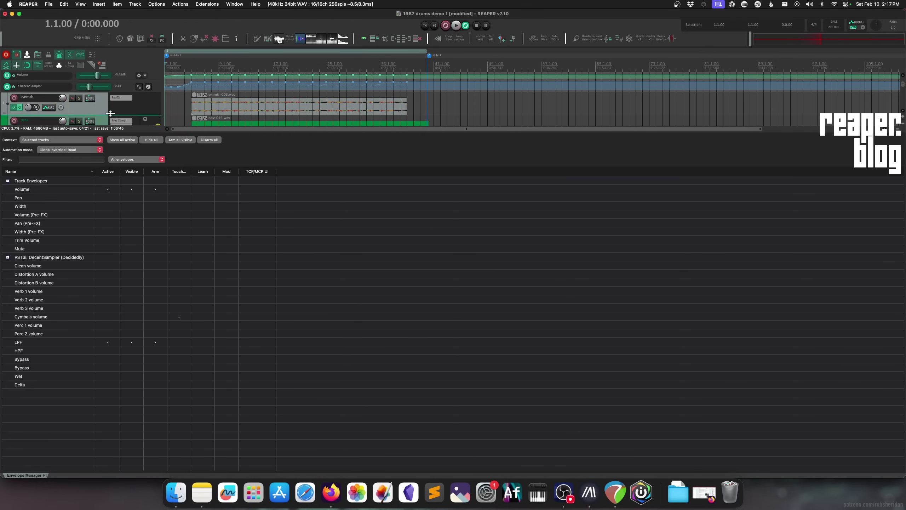
click(195, 114)
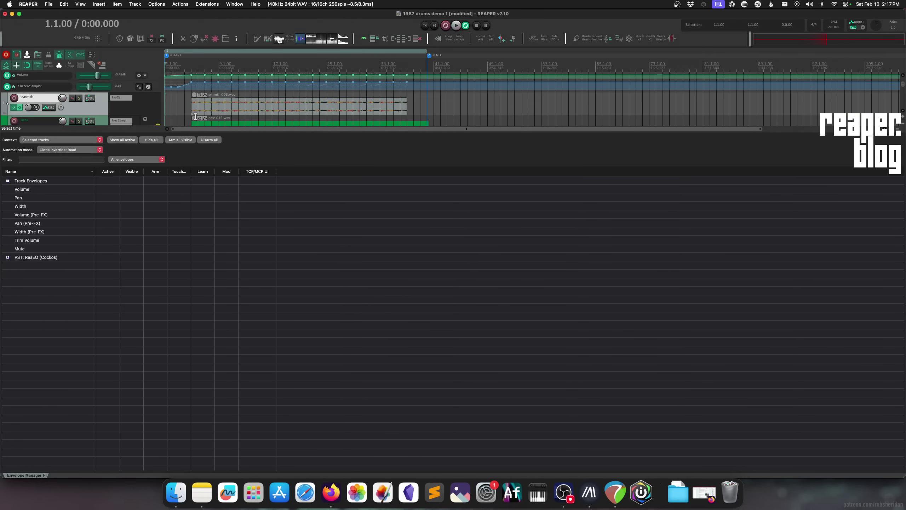
scroll(103, 116, down, 1)
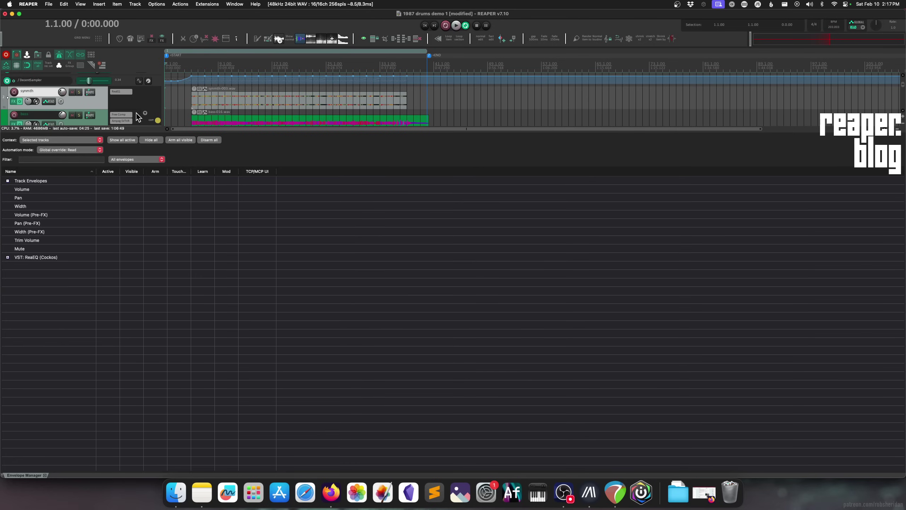
click(104, 116)
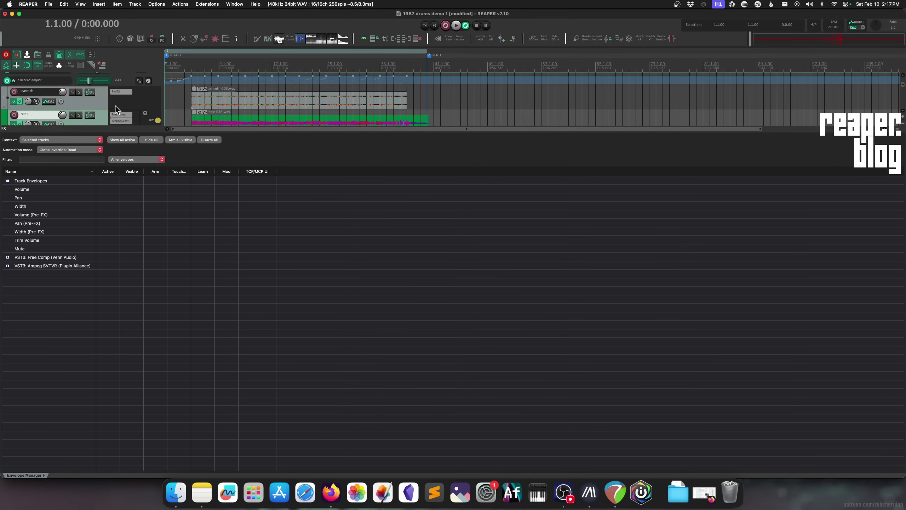
click(50, 101)
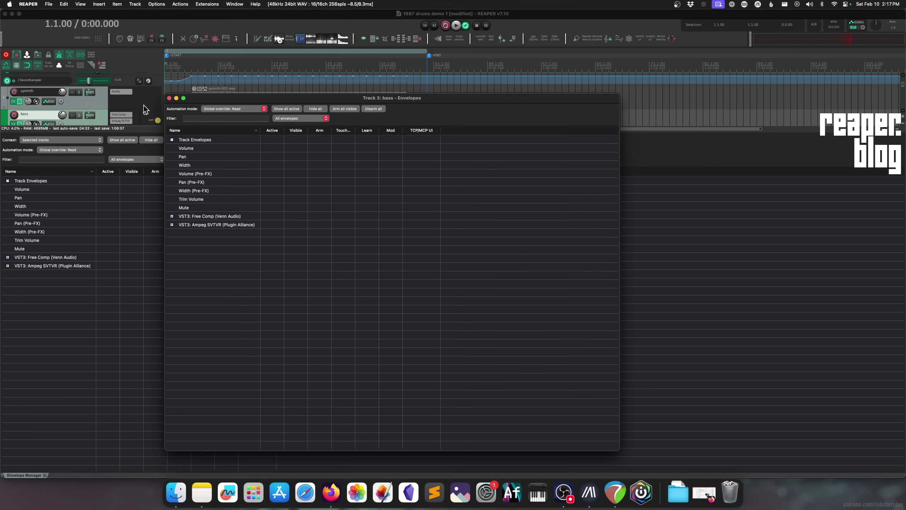
click(170, 98)
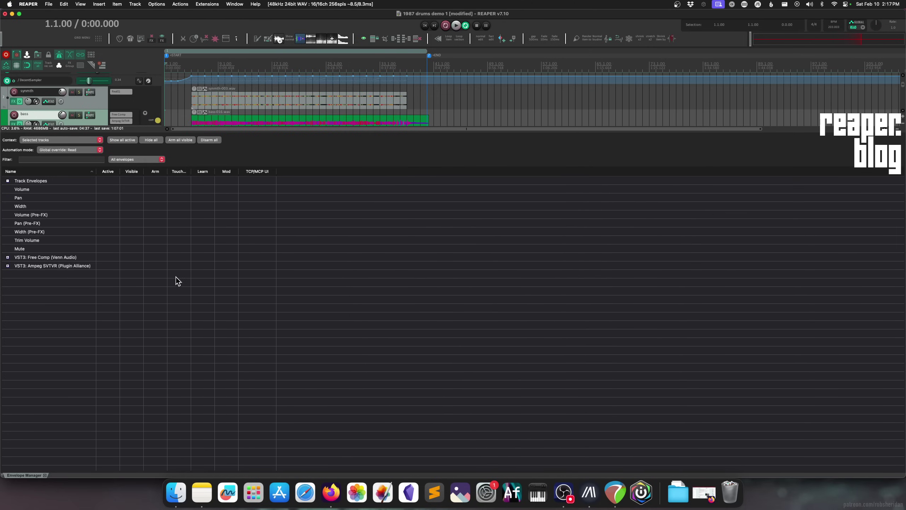
Select the two GTR tracks together and individually to compare their envelopes in the docked Envelope Manager.
key(Down)
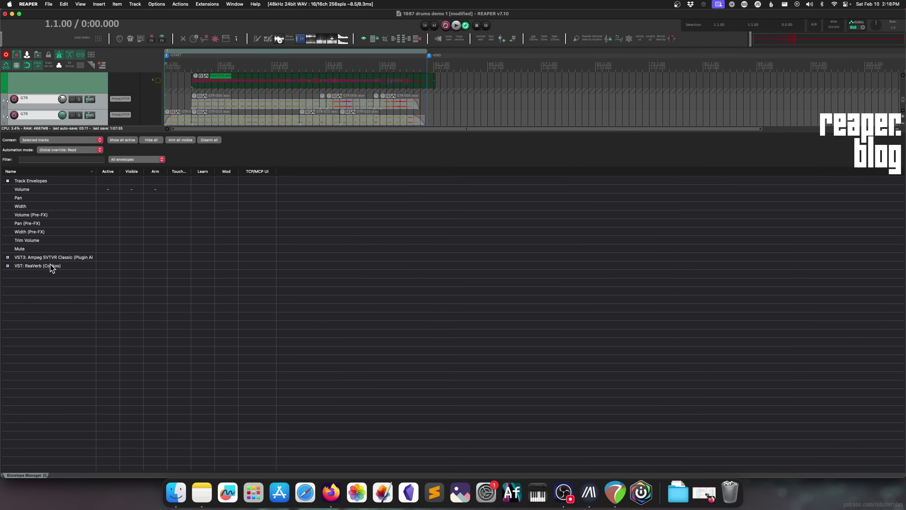
click(98, 85)
shift+click(103, 101)
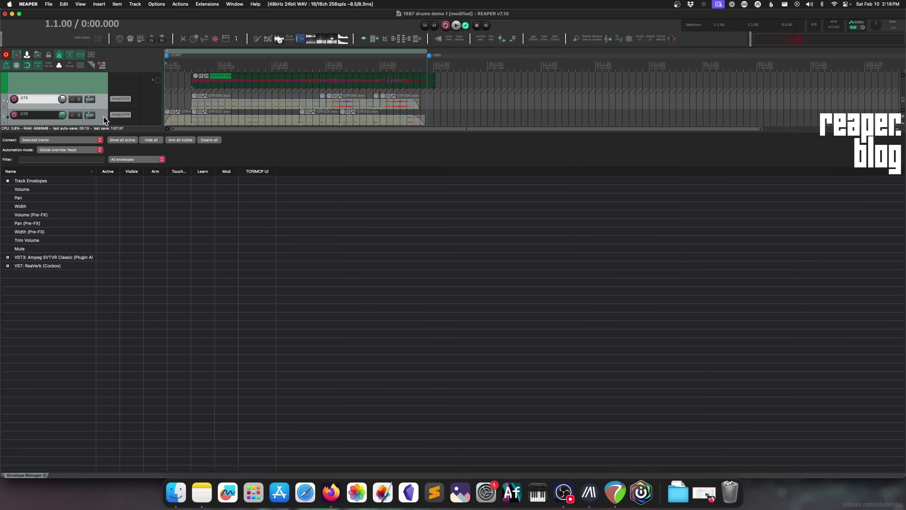
click(101, 117)
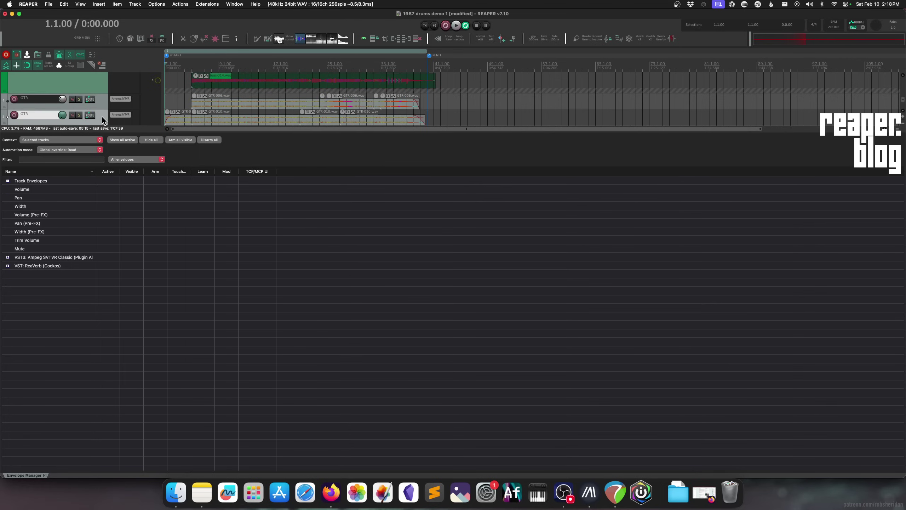
click(98, 102)
click(101, 115)
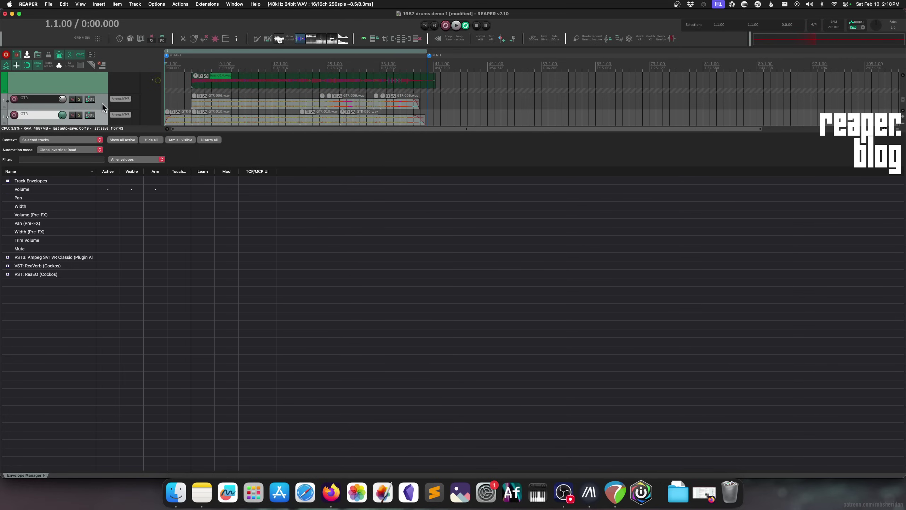
Select both GTR tracks together again to view their shared envelopes in the docked Envelope Manager.
shift+click(102, 103)
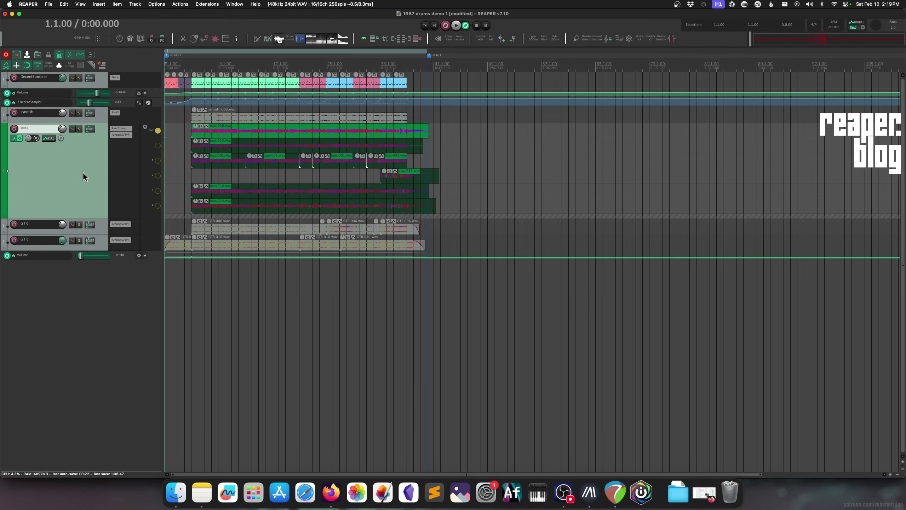
Enlarge the track heights and record-arm the bass track.
key(shift+l)
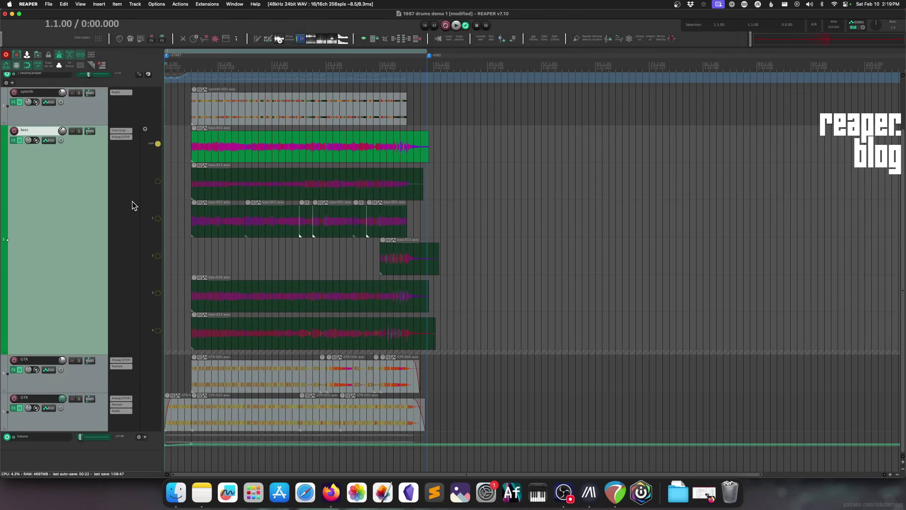
click(14, 130)
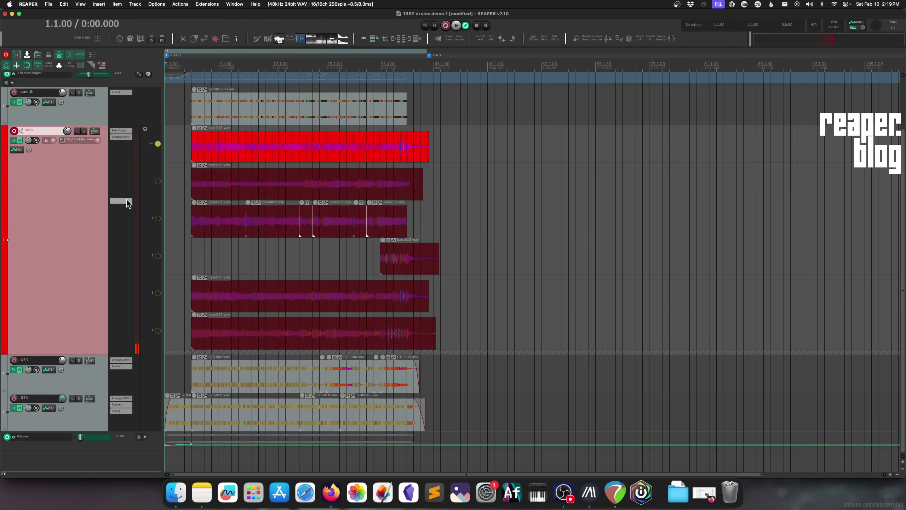
key(grave)
Turn fixed item lanes off and back on for the bass track.
right_click(63, 166)
mouse_move(73, 173)
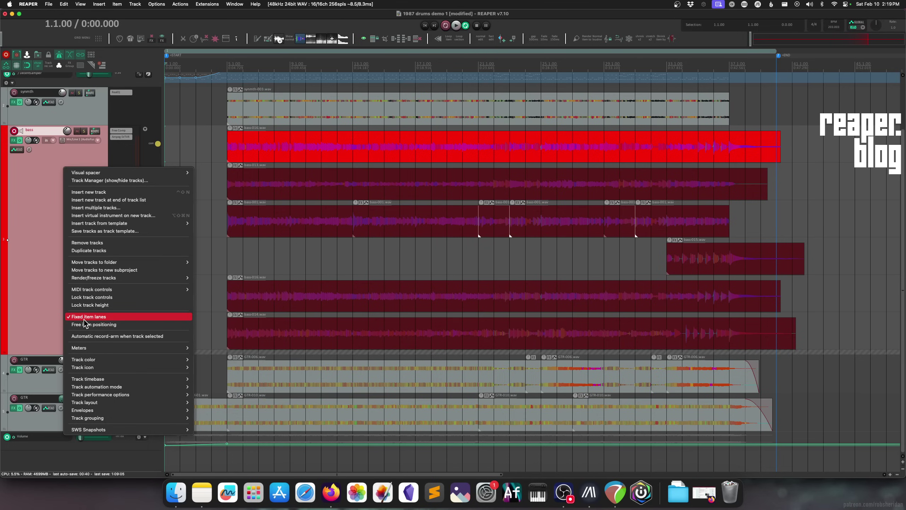
click(84, 317)
right_click(96, 157)
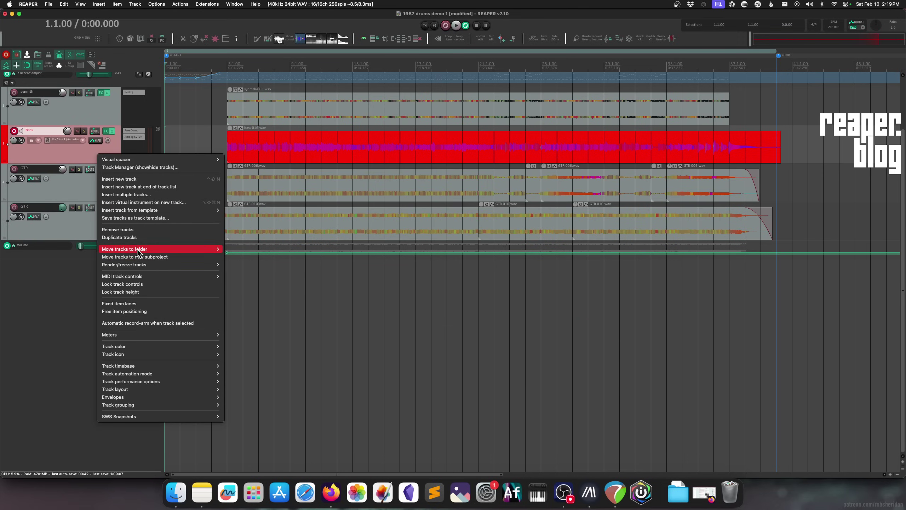
click(139, 303)
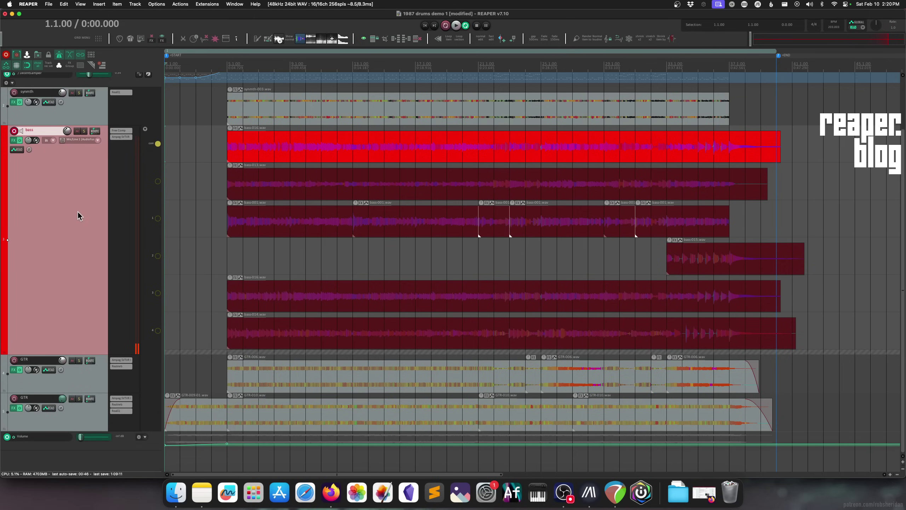
Select individual items across the bass track's fixed lanes, ending with the bass-016 take in lane 3.
click(354, 239)
click(290, 184)
click(291, 217)
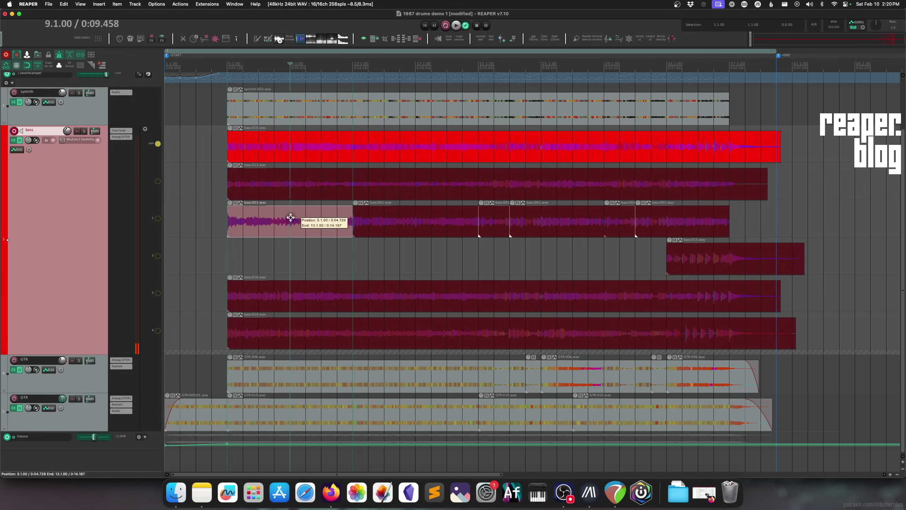
click(308, 295)
scroll(344, 229, down, 1)
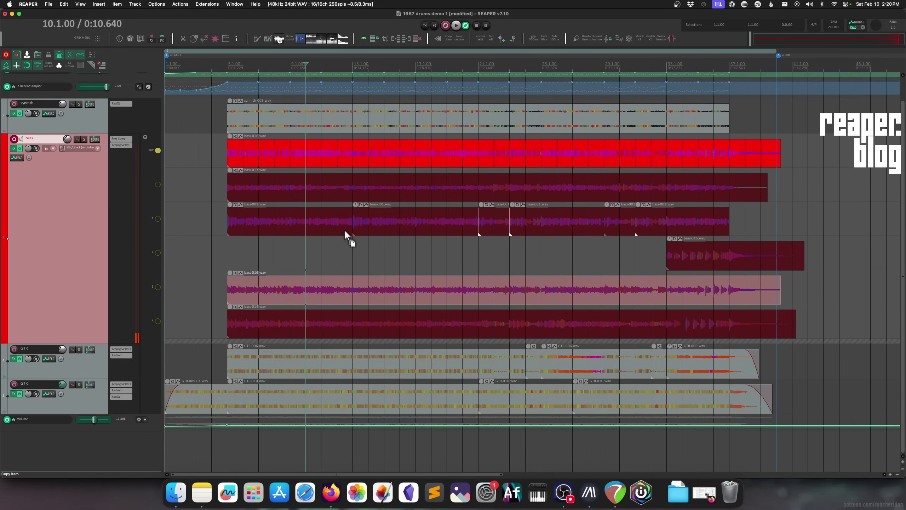
scroll(344, 229, down, 2)
scroll(344, 230, down, 1)
scroll(342, 228, right, 2)
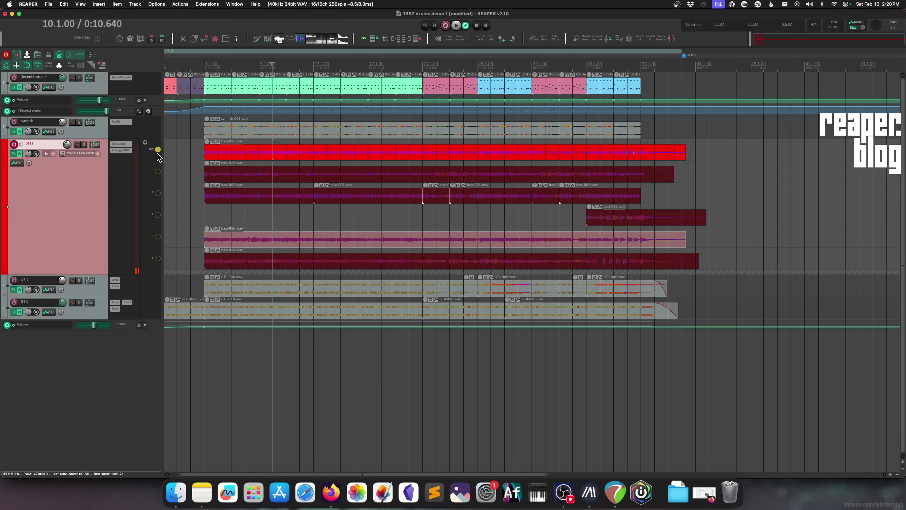
Enable comping on the bass track's comp lane and make a time selection from measure 21 to 25.
click(158, 151)
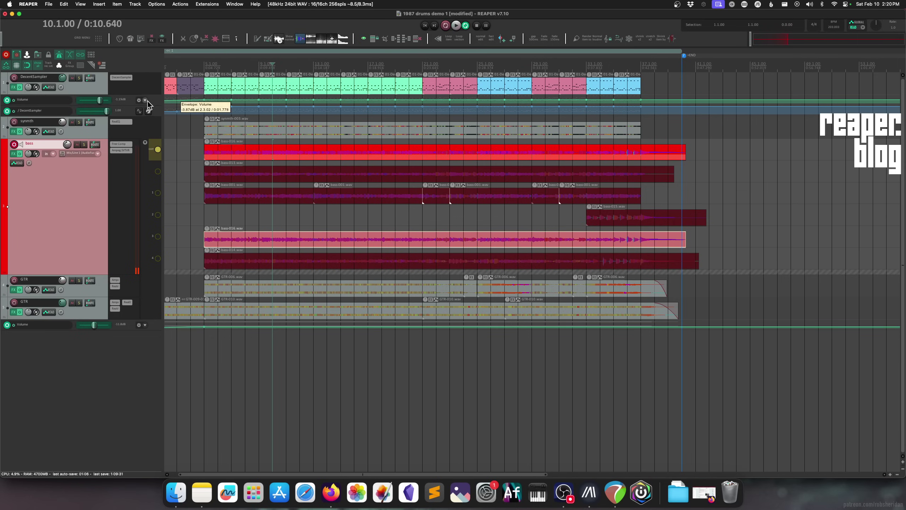
drag(423, 68, 472, 71)
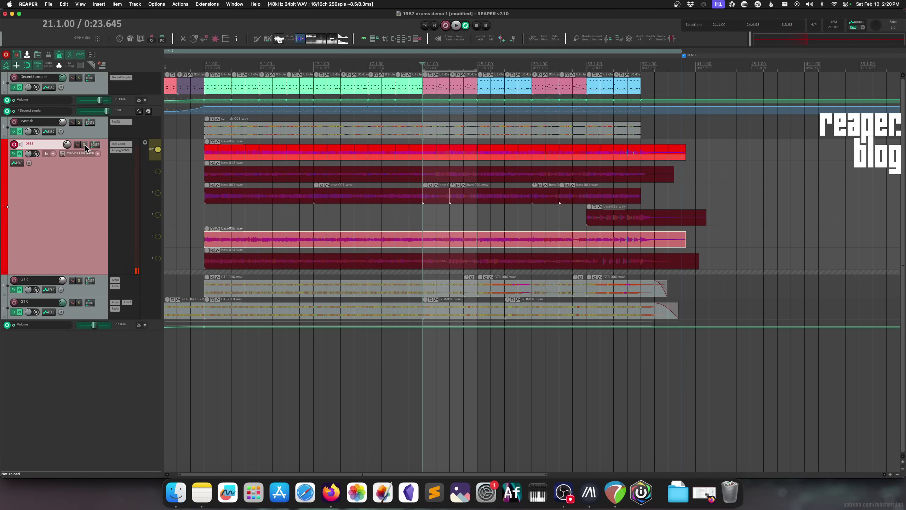
Audition the soloed bass from 19.1.00 into the time selection, and unsolo the track.
click(84, 144)
click(396, 83)
key(space)
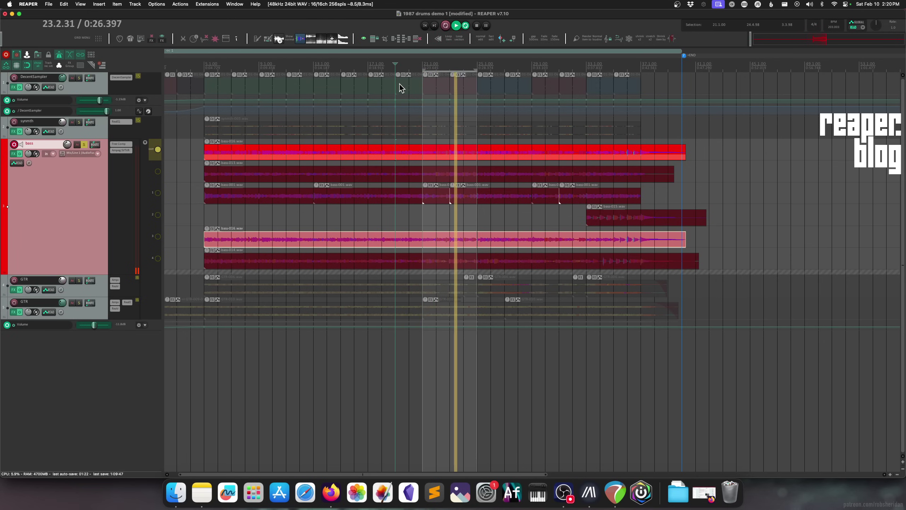
key(space)
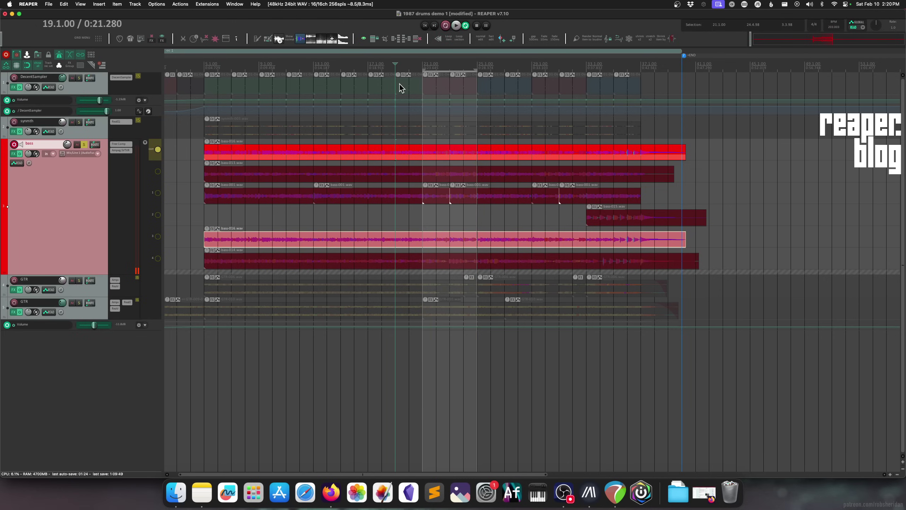
click(85, 144)
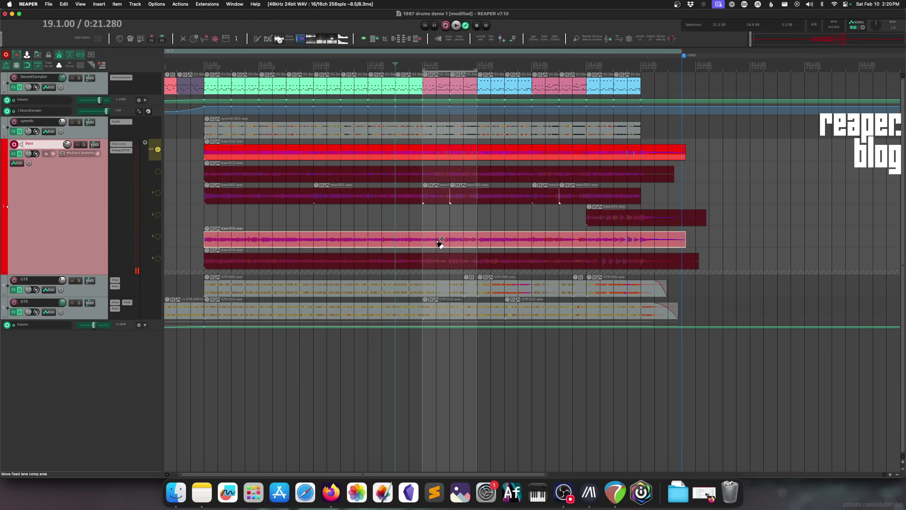
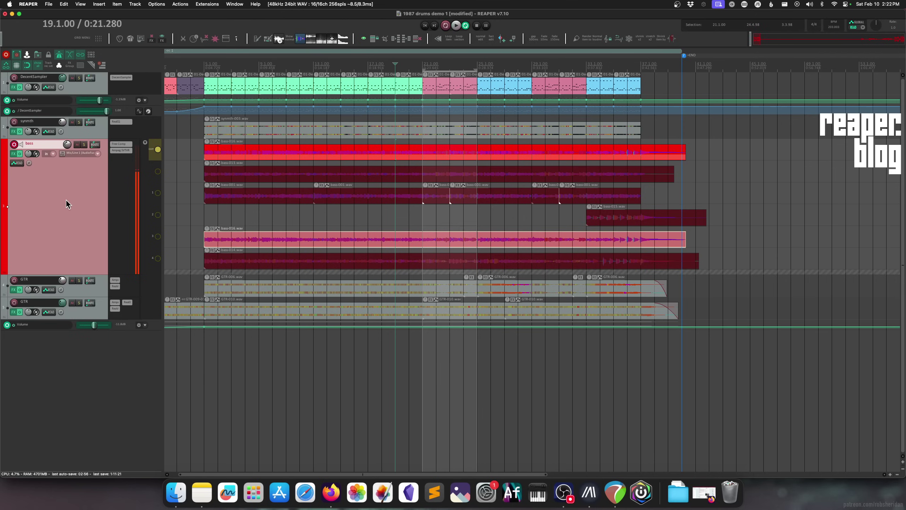
Record new bass takes over the time selection, clear the selection and disarm the bass track.
key(super+r)
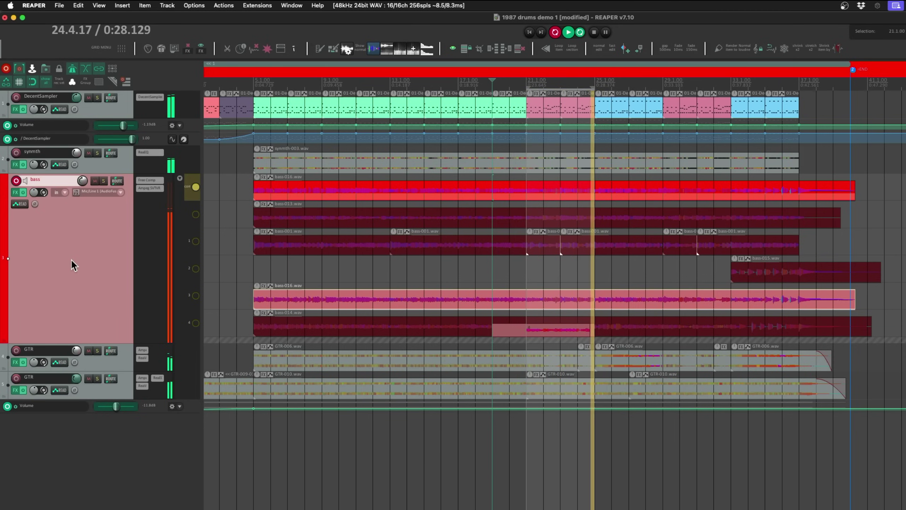
key(space)
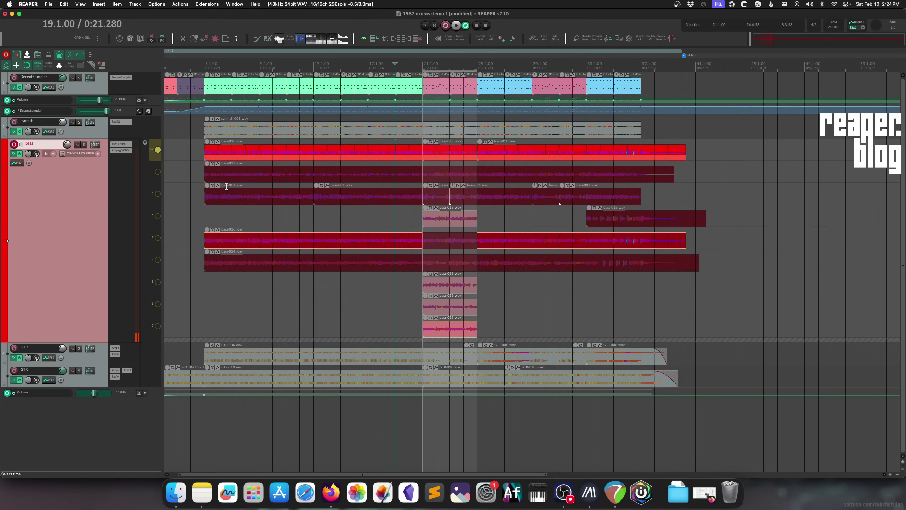
key(Escape)
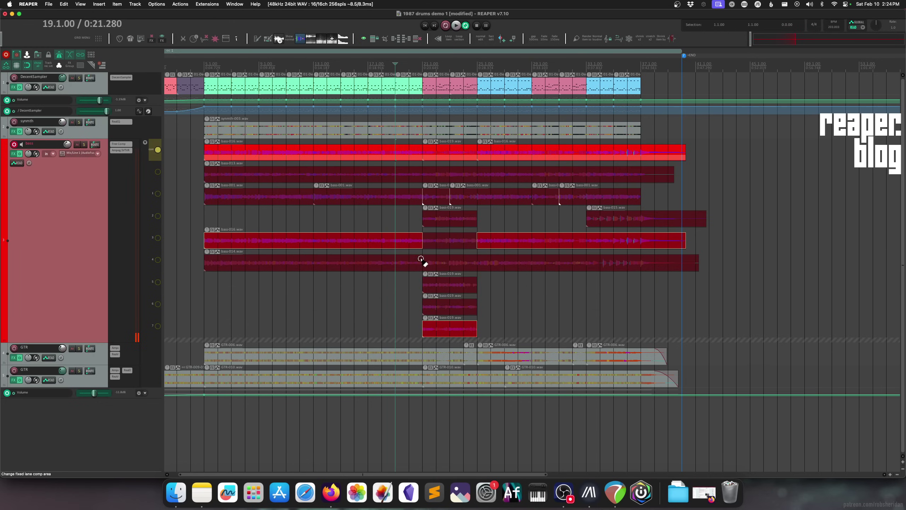
click(14, 145)
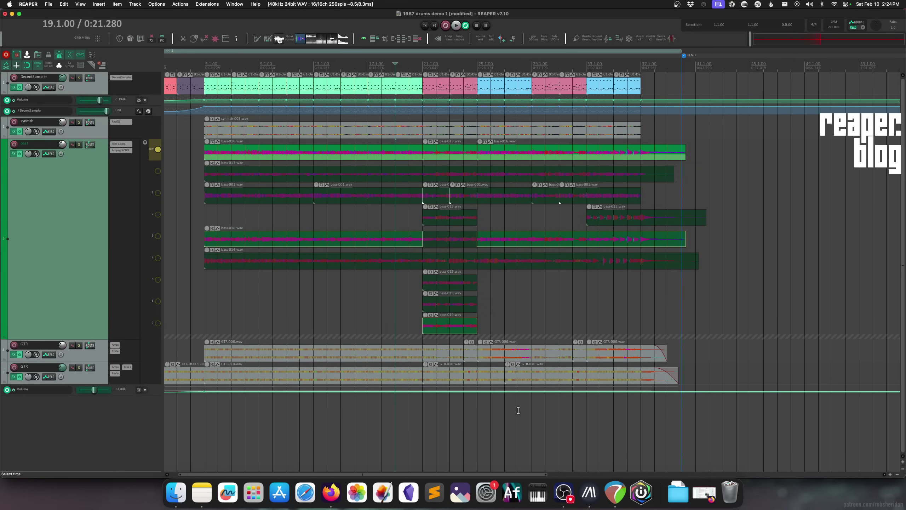
Audition the bass comp from 19.1.00 with the newest take and with the comp area switched to lane 6.
key(space)
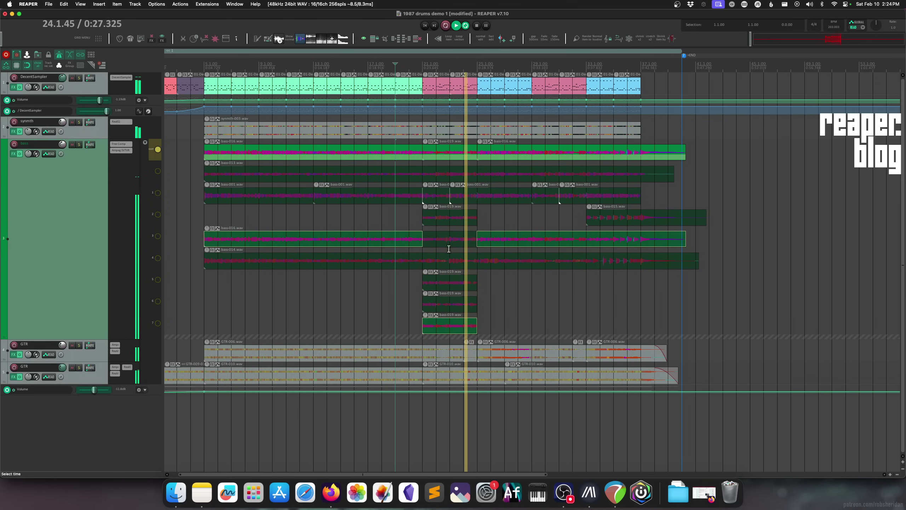
key(space)
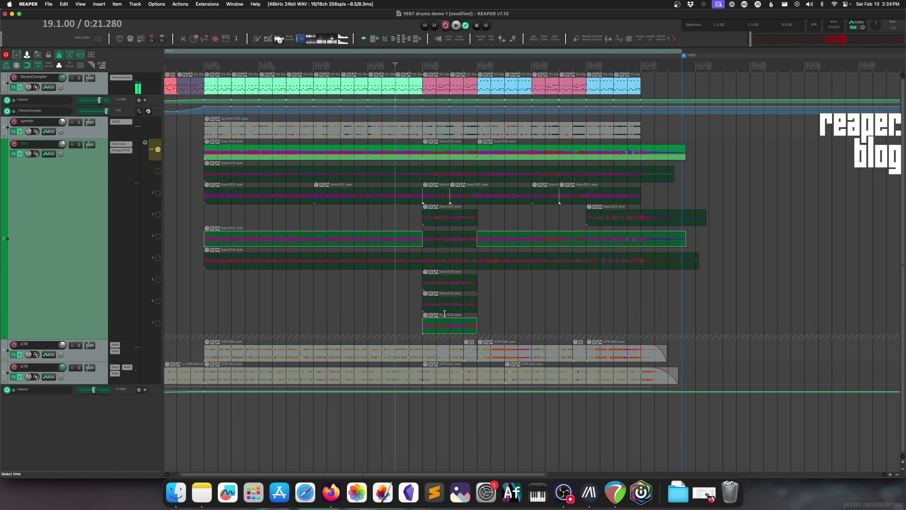
click(447, 307)
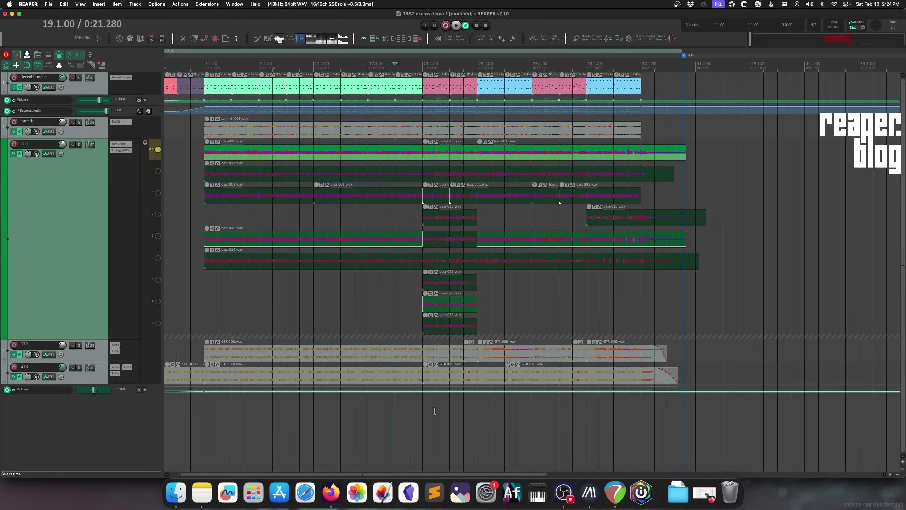
key(space)
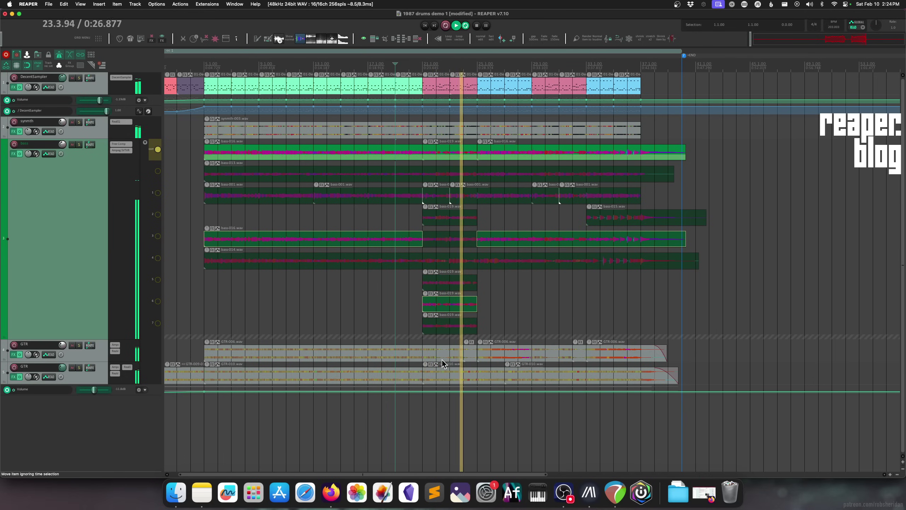
key(space)
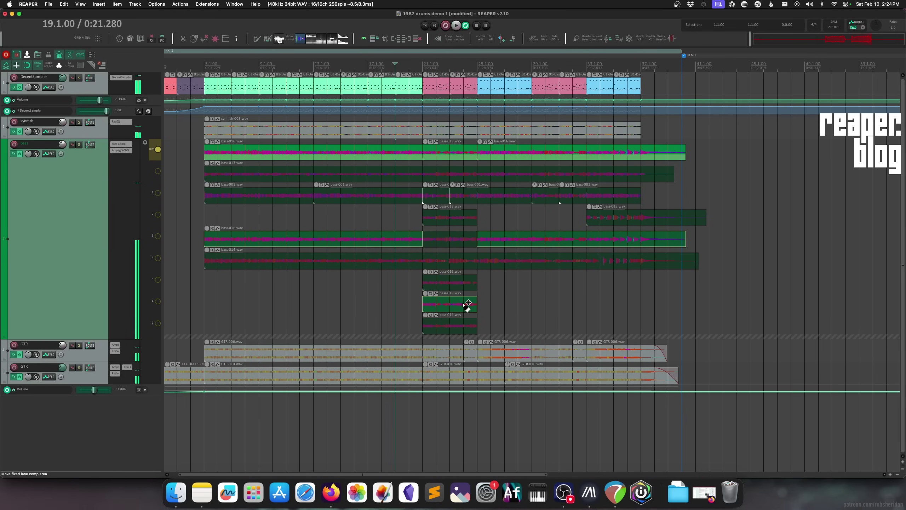
Comp the first half of the recorded section from the lane 7 take and turn off comping.
drag(451, 324, 423, 323)
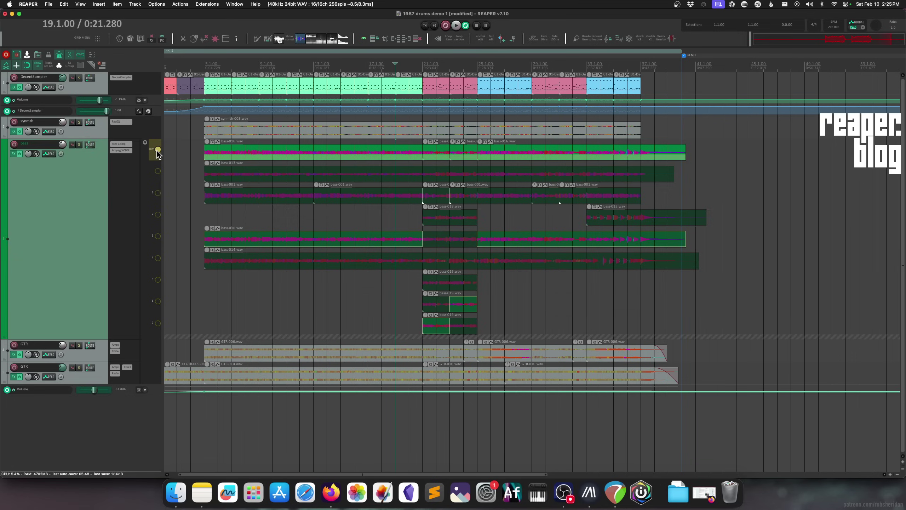
click(157, 150)
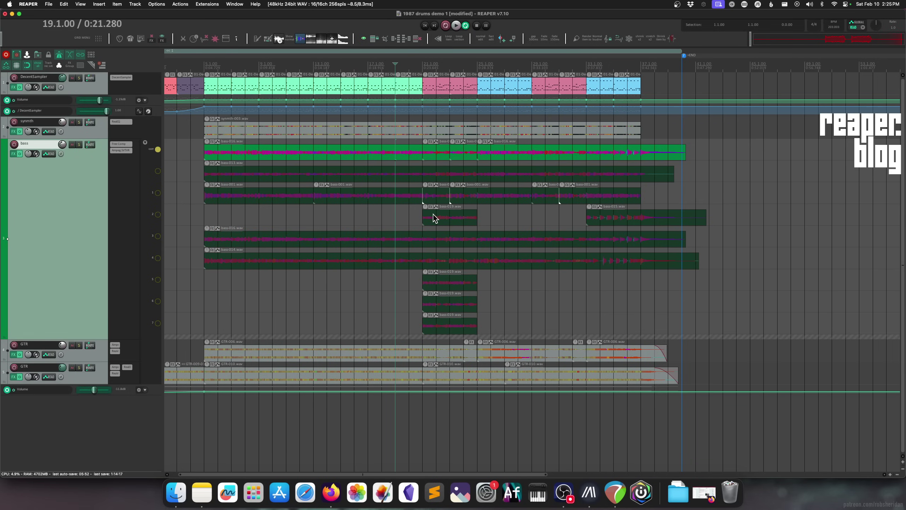
Make a one-measure time selection starting at measure 19 and move the edit cursor to 17.1.00.
click(388, 219)
drag(395, 218, 409, 219)
click(368, 223)
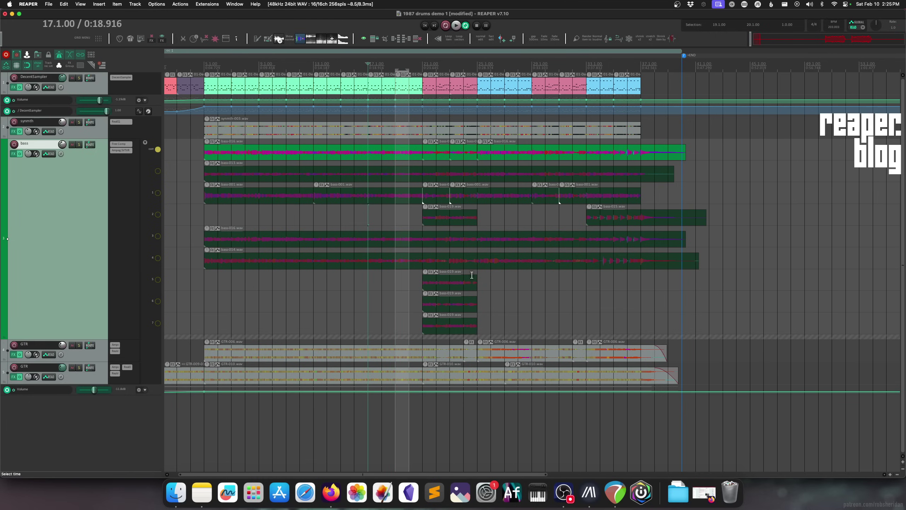
Open the action list filtered by "track lanes" and run the actions making fixed item lanes small and big.
key(shift+/)
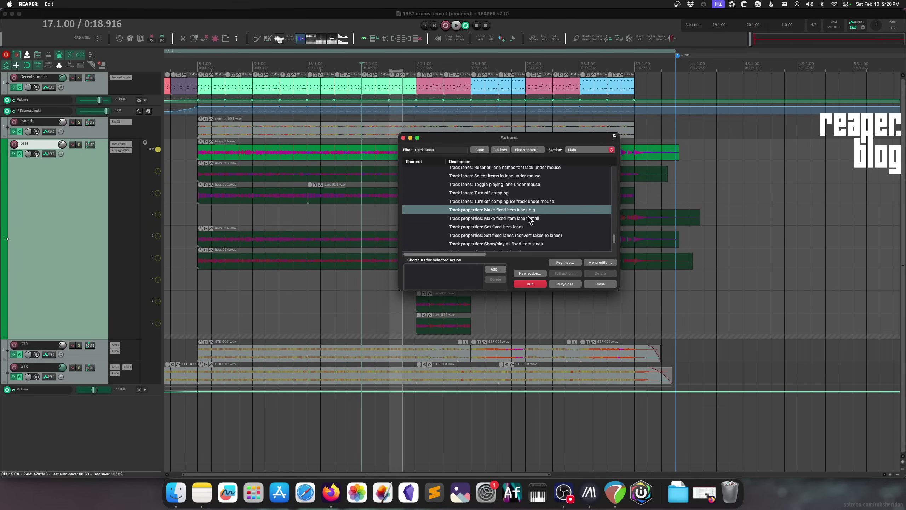
drag(514, 142, 558, 111)
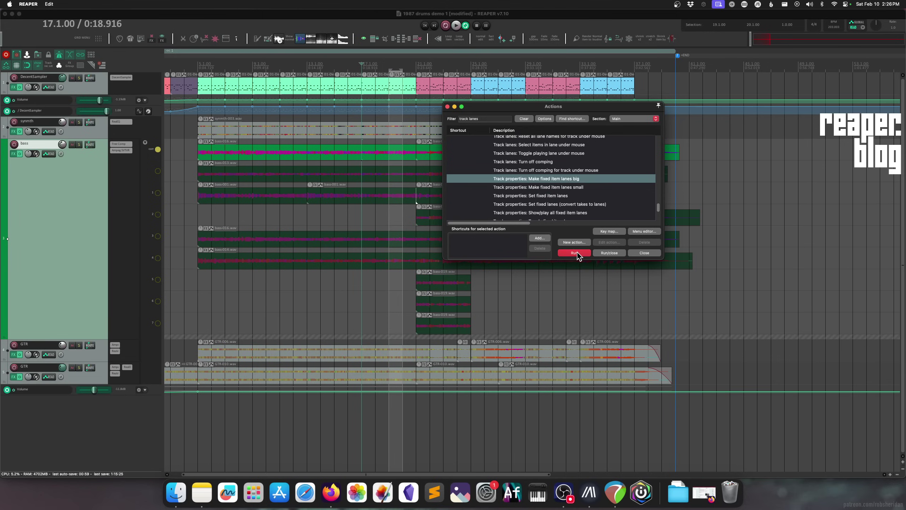
key(Down)
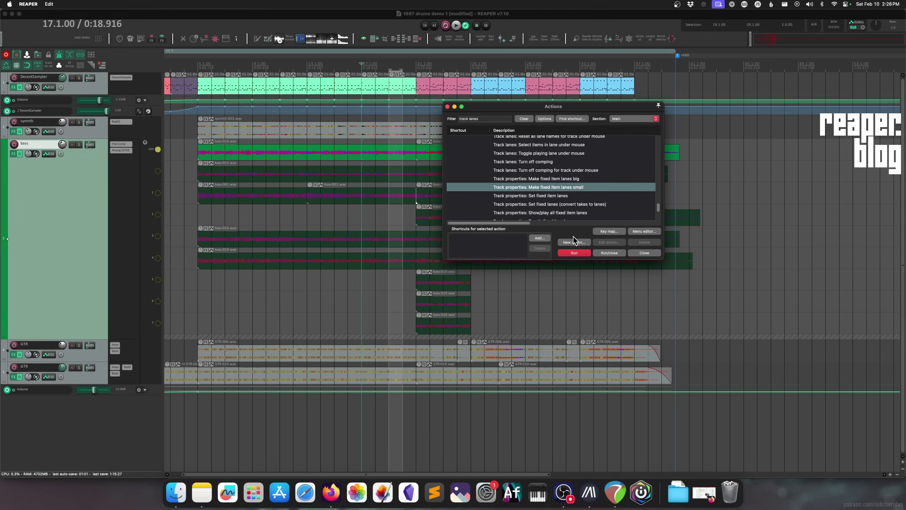
click(573, 252)
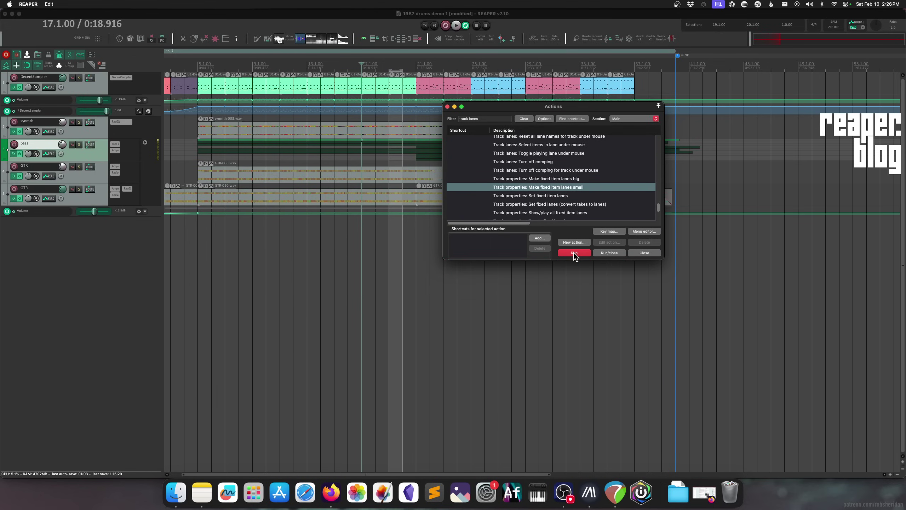
key(Up)
key(Return)
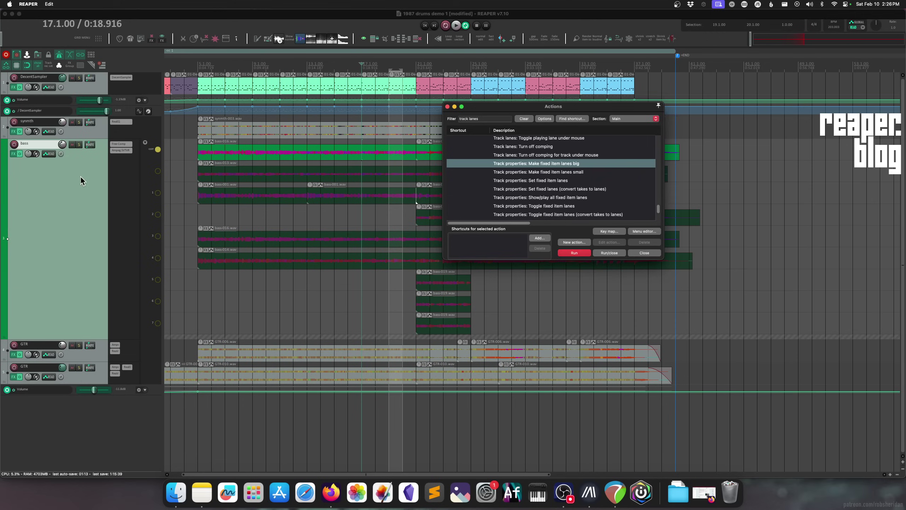
Toggle the bass track's fixed item lanes repeatedly between small and big directly on the track, ending with big lanes.
right_click(82, 176)
key(Escape)
click(145, 142)
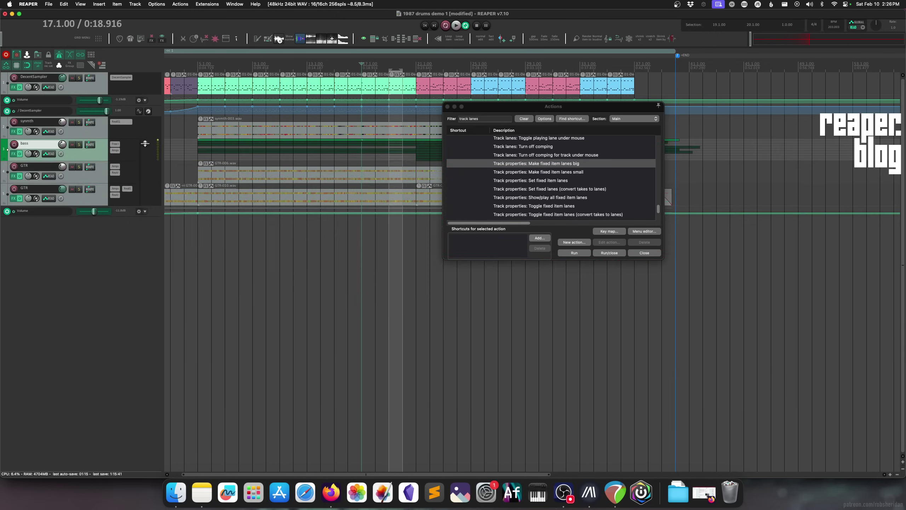
click(145, 142)
click(145, 143)
click(146, 143)
click(145, 143)
click(145, 143)
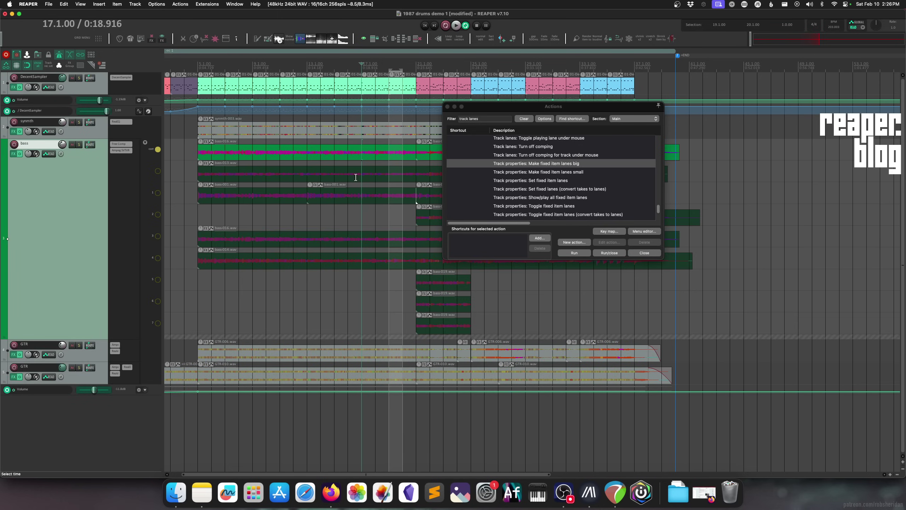
Run the "Track properties: Make fixed item lanes small" action on the bass track.
click(537, 172)
click(573, 252)
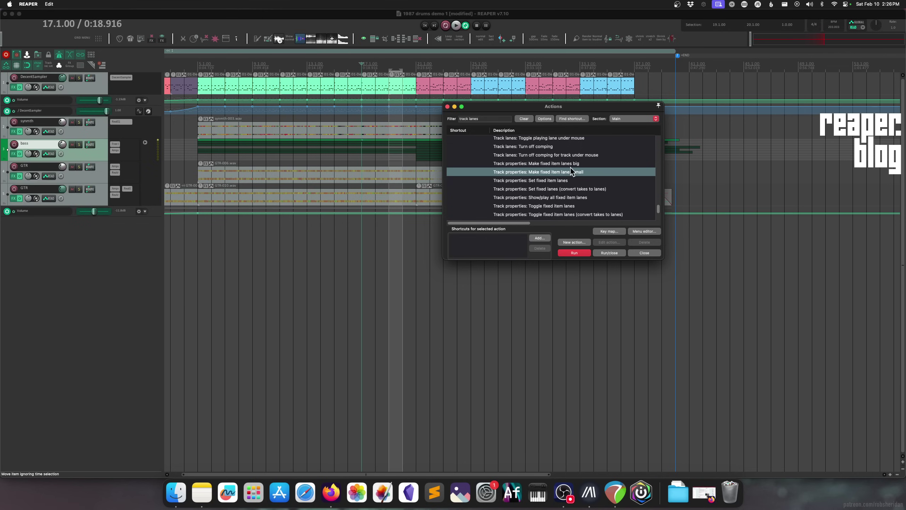
Run the "Track properties: Make fixed item lanes big" action on the bass track.
click(570, 165)
click(578, 253)
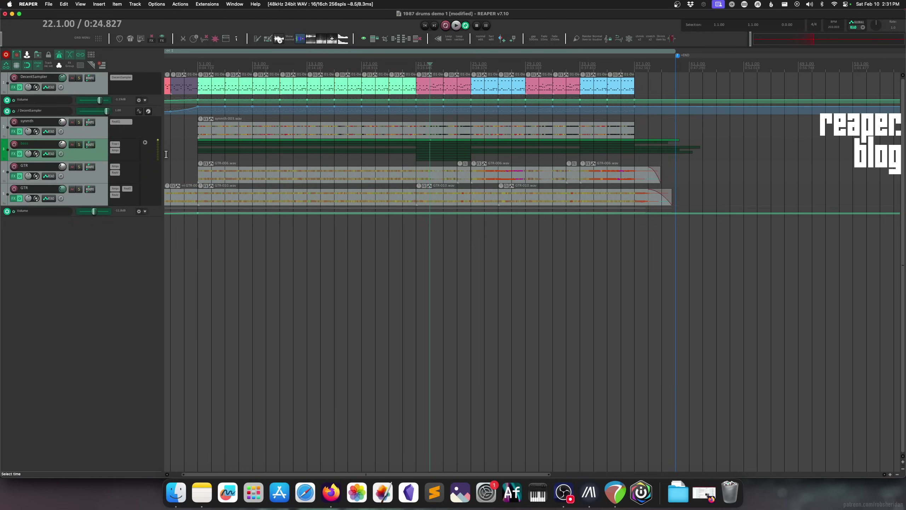
Enable the razor edit option that makes razor edits on small fixed lane tracks affect all lanes.
click(157, 3)
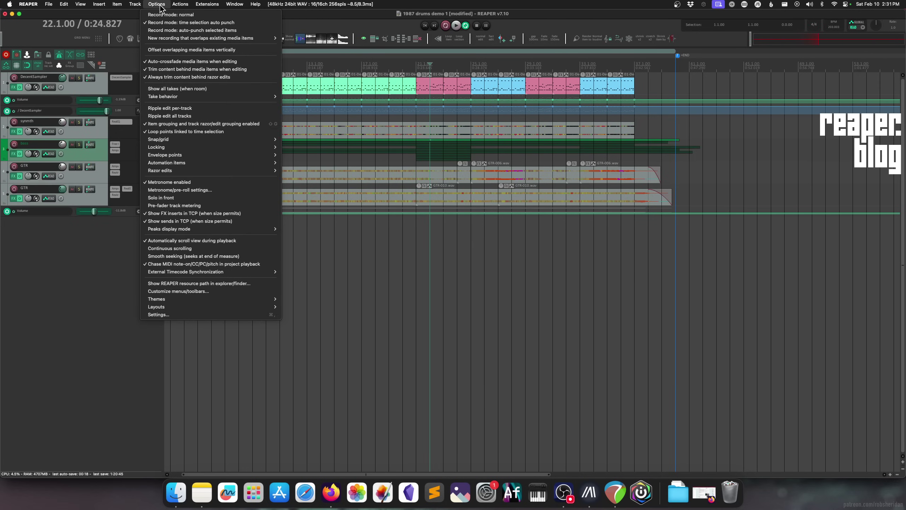
mouse_move(185, 171)
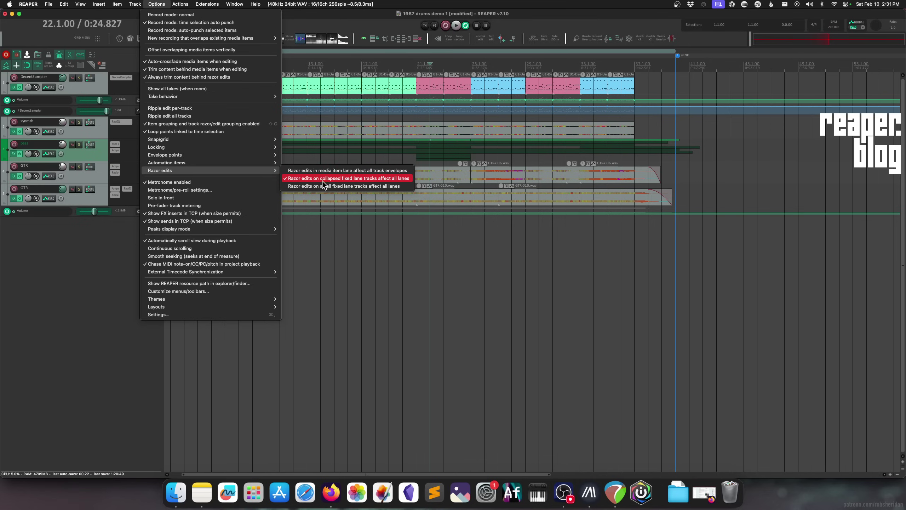
click(362, 188)
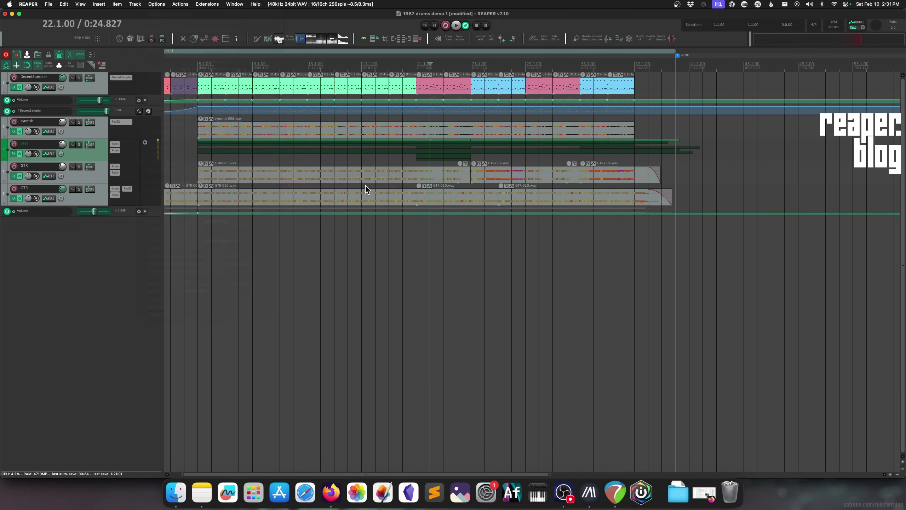
With the bass track's lanes small, make one-measure razor edits across all its lanes at measure 20 and at measure 17.
click(146, 143)
click(146, 143)
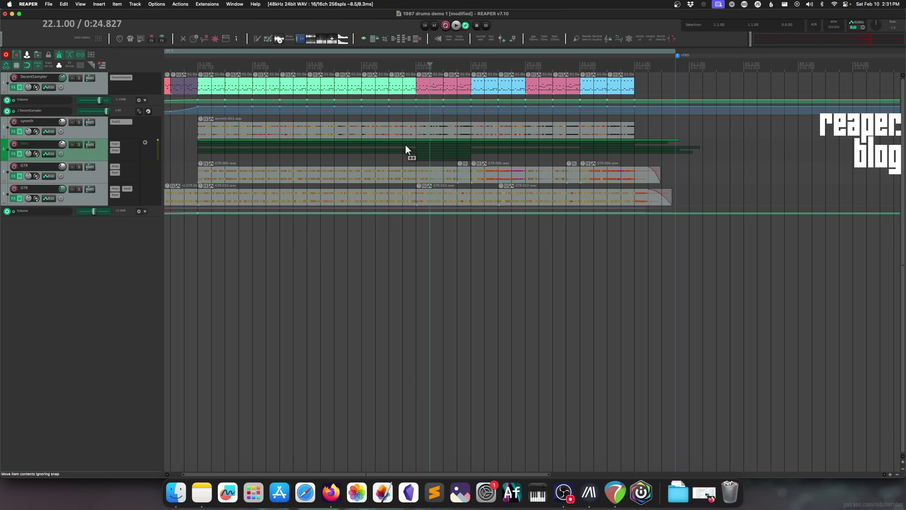
drag(404, 144, 419, 145)
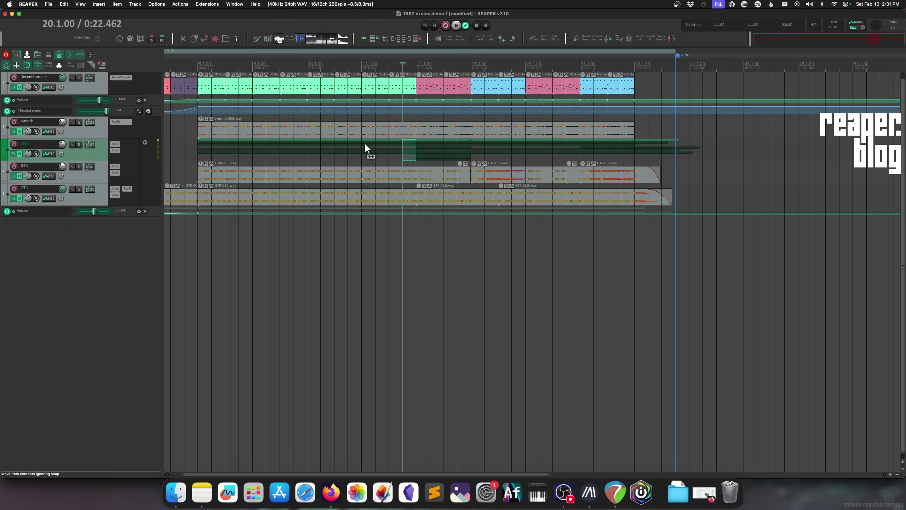
drag(364, 143, 375, 157)
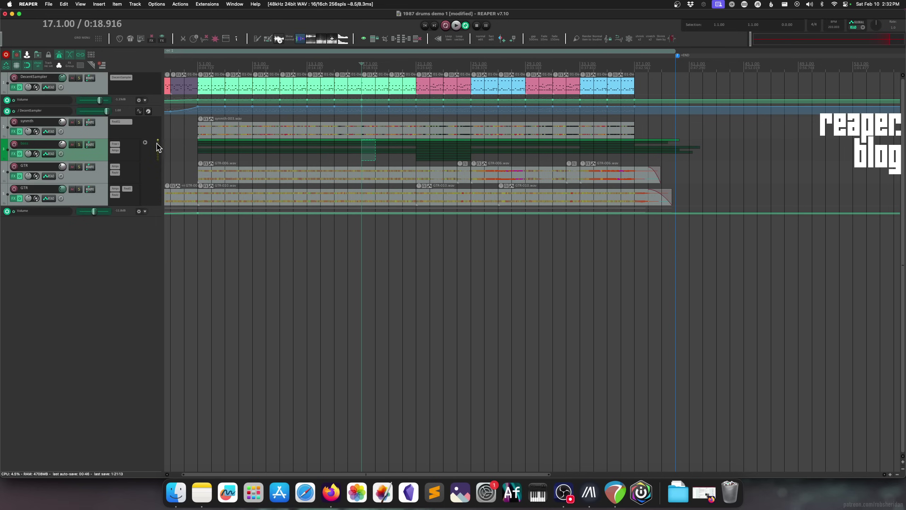
Turn off razor edits affecting all lanes on small fixed lane tracks and make a one-measure razor edit on the lower bass lanes at measure 23.
click(154, 4)
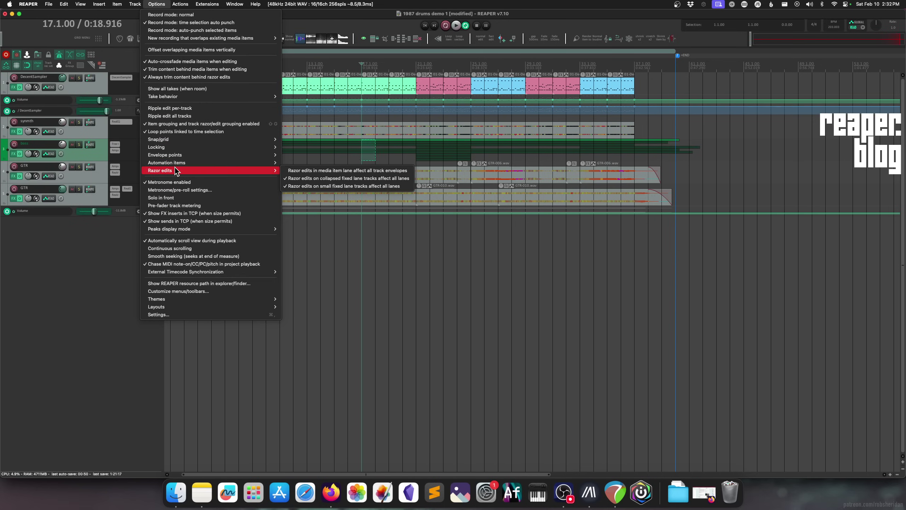
click(332, 171)
mouse_move(417, 144)
mouse_down()
mouse_move(436, 164)
mouse_move(460, 164)
mouse_move(453, 156)
mouse_up()
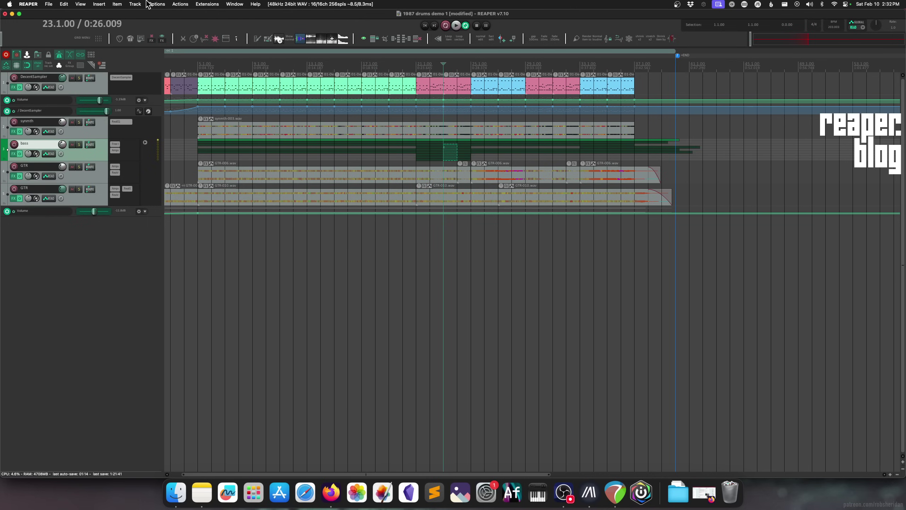
Turn the option for razor edits on small fixed lane tracks to affect all lanes back on.
click(157, 4)
mouse_move(235, 171)
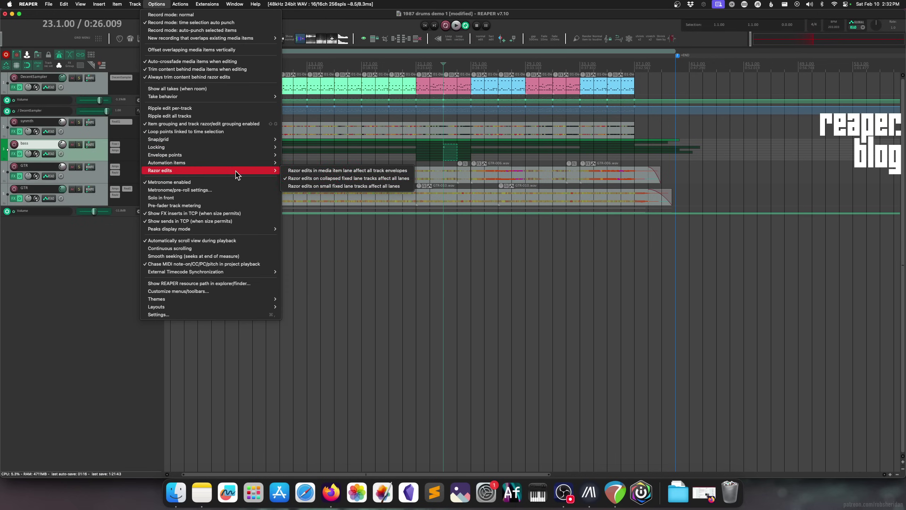
click(343, 184)
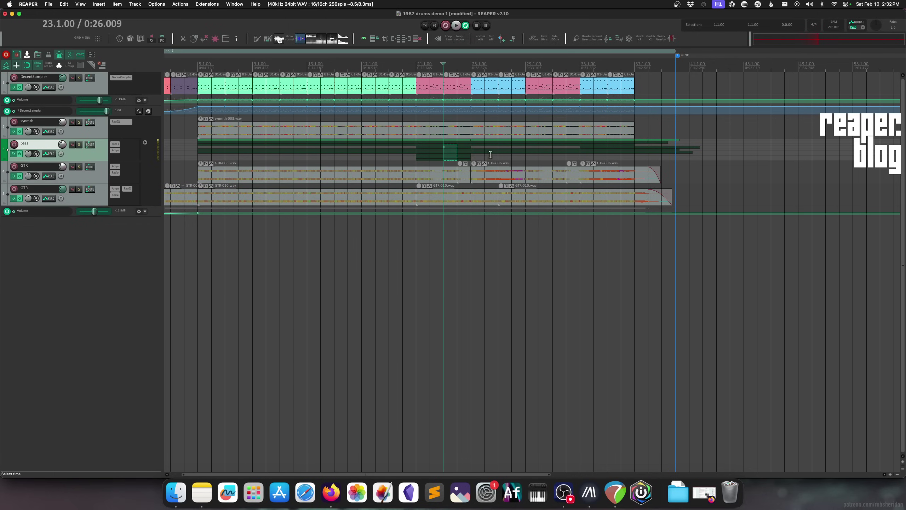
Make razor edits on the small bass lanes at measure 24, from measure 21 to 31 including the upper GTR track, and at measure 17.
click(461, 148)
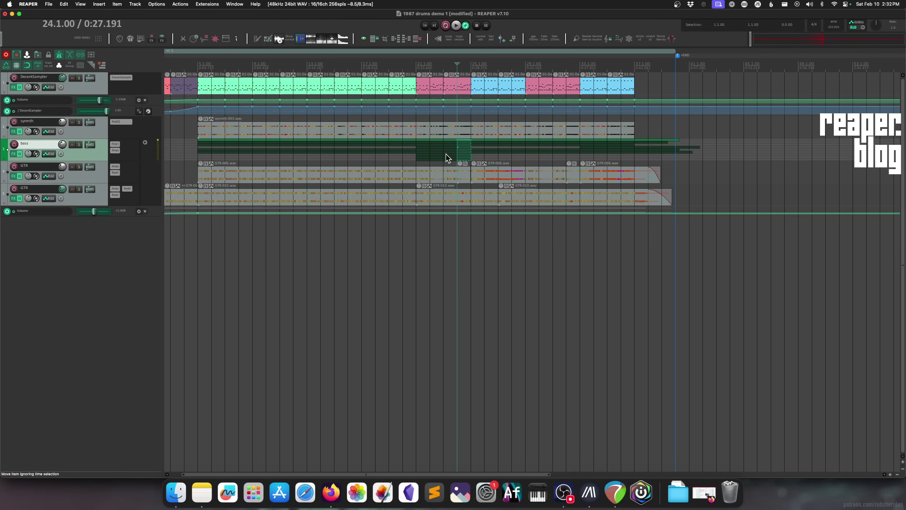
drag(416, 142, 548, 162)
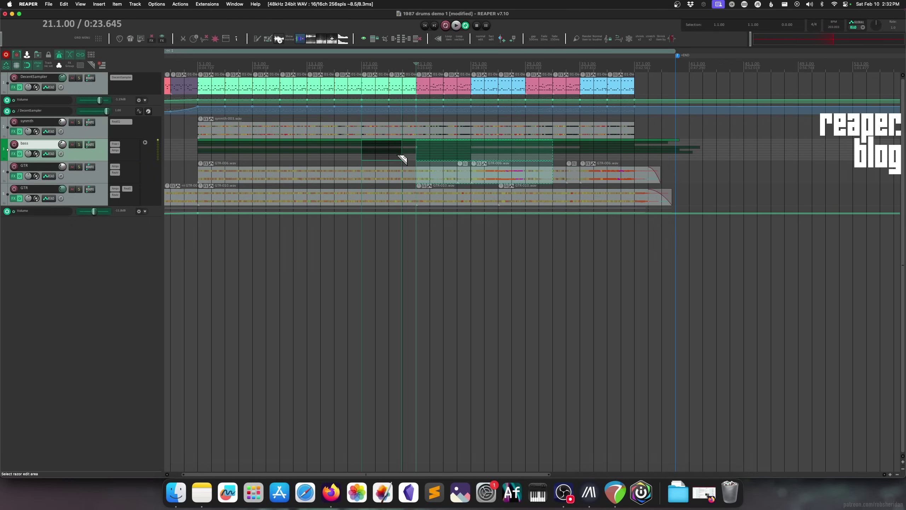
drag(381, 156, 362, 152)
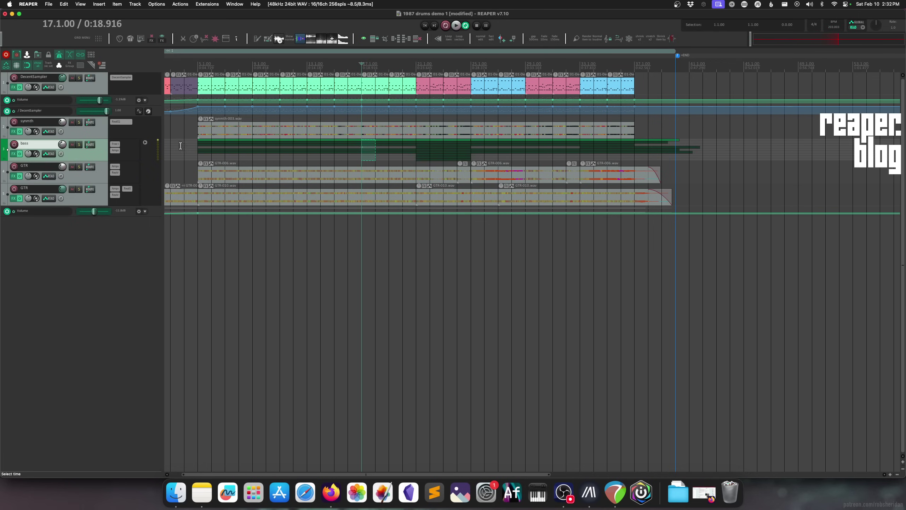
Make the bass track's lanes big and draw two-measure razor edits down through several lanes, starting at measures 16 and 12.
click(145, 142)
drag(310, 163, 332, 175)
drag(381, 241, 375, 288)
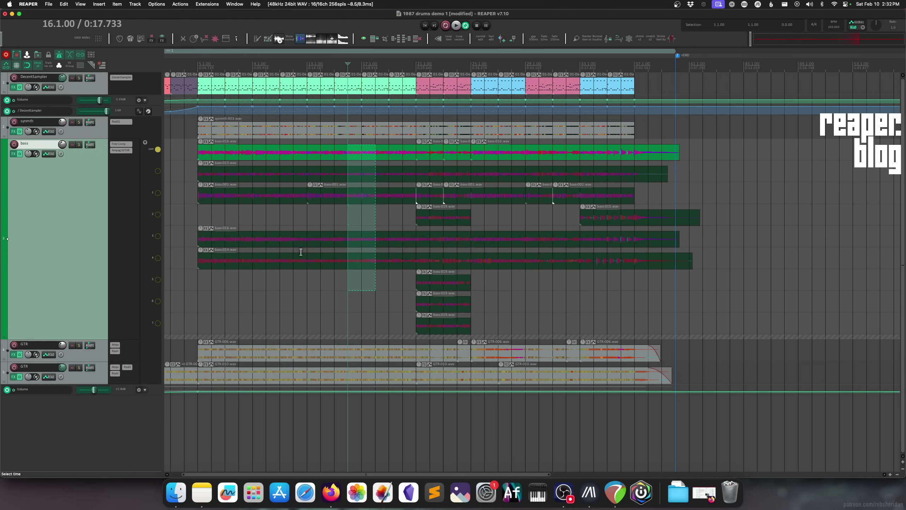
drag(293, 157, 323, 289)
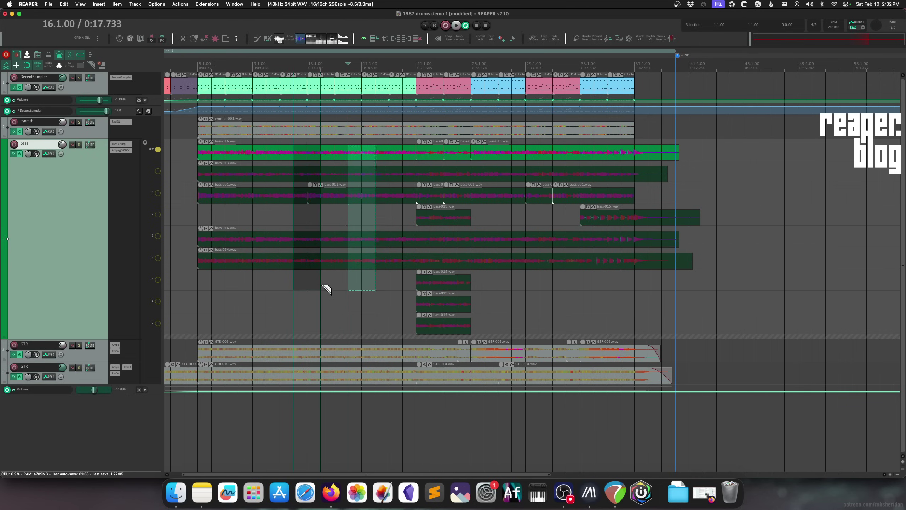
click(336, 285)
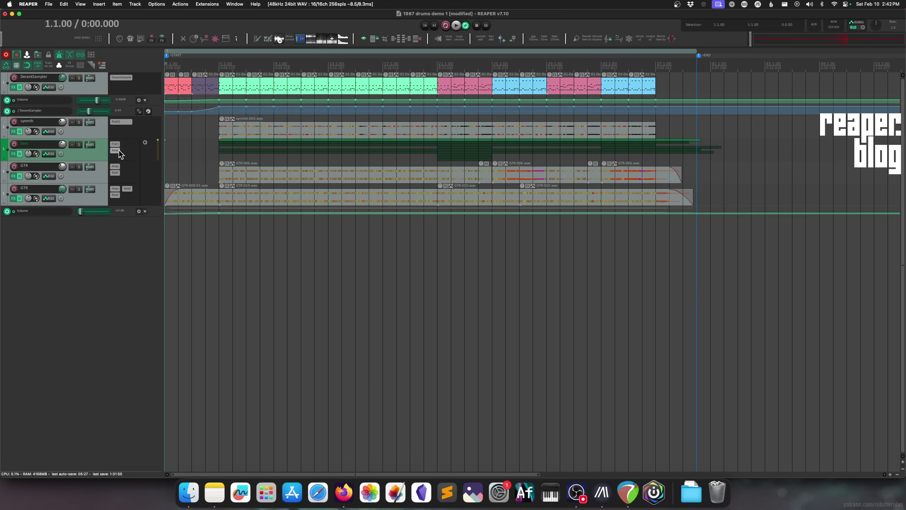
Set the bass track's Free Comp ratio to about 8.36:1 and open parameter modulation for that Ratio parameter.
click(116, 144)
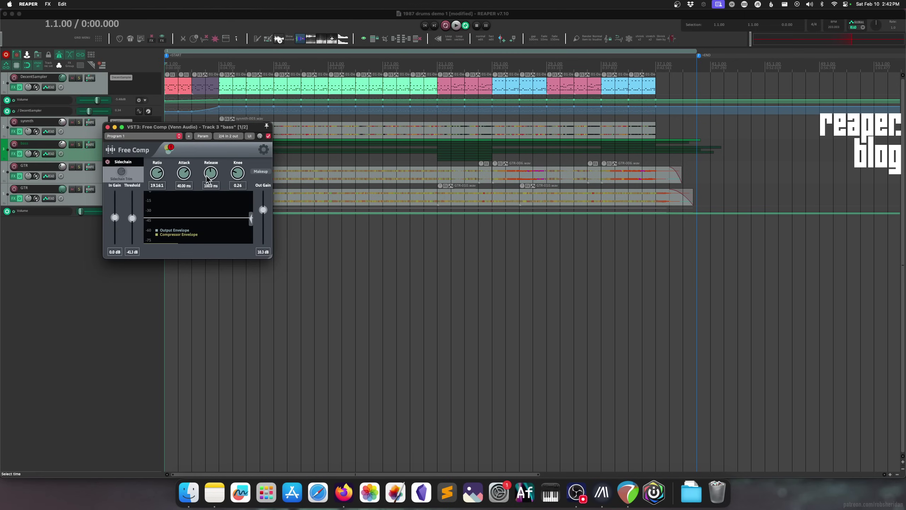
drag(158, 174, 162, 184)
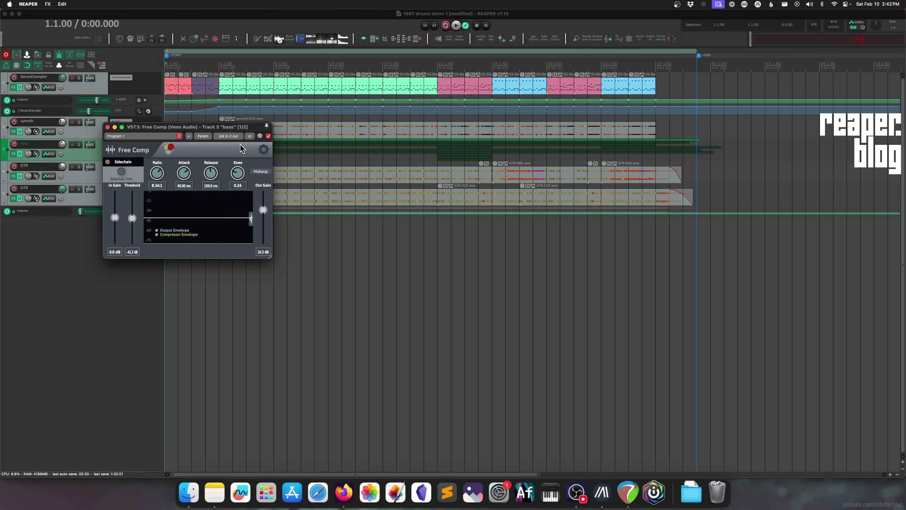
click(203, 136)
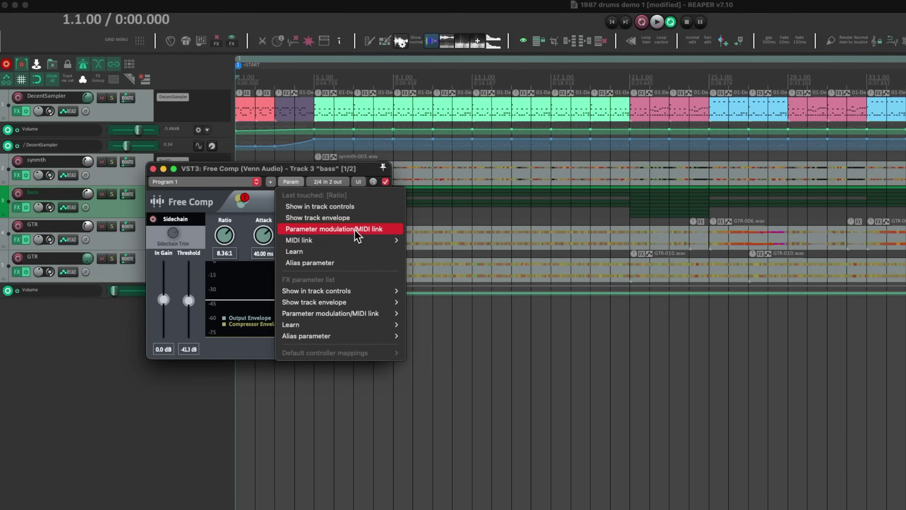
click(354, 230)
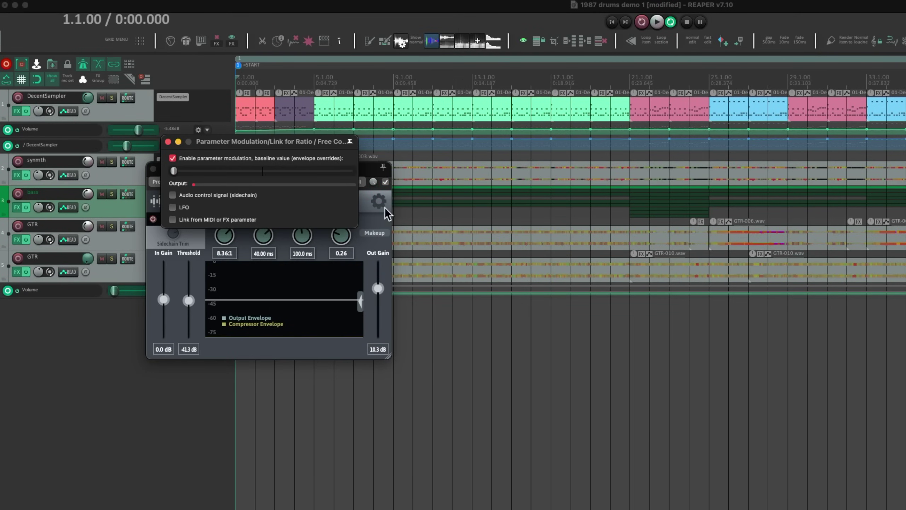
Move the Free Comp and Ratio modulation windows apart, toggle the Free Comp window's pin, and reposition the modulation window.
drag(373, 172, 582, 257)
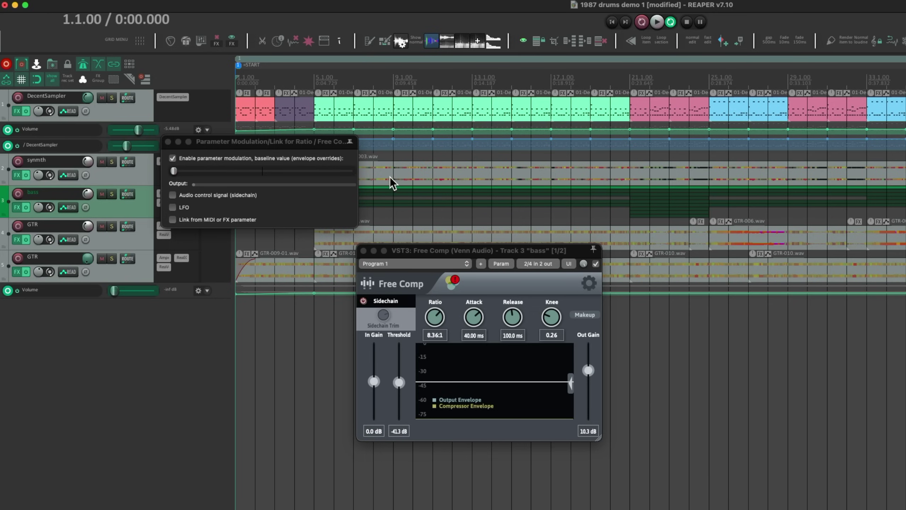
drag(260, 141, 649, 128)
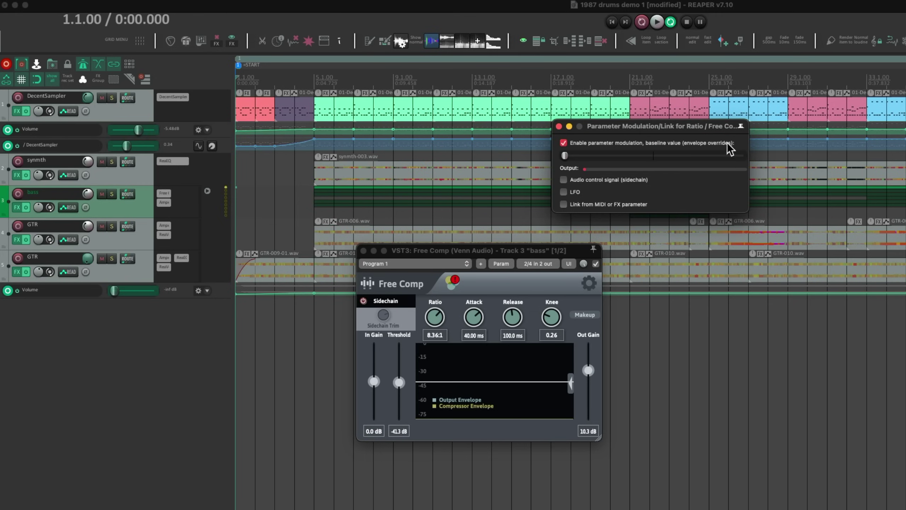
click(593, 249)
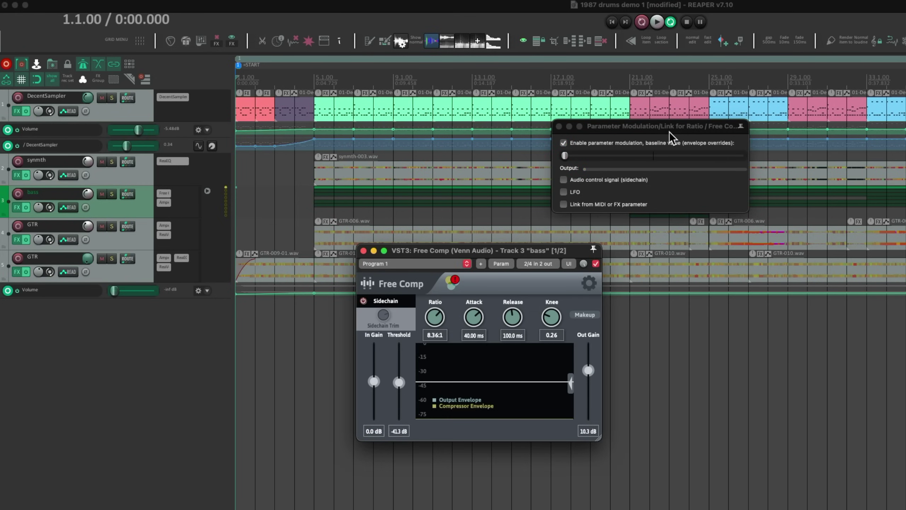
drag(670, 129, 494, 129)
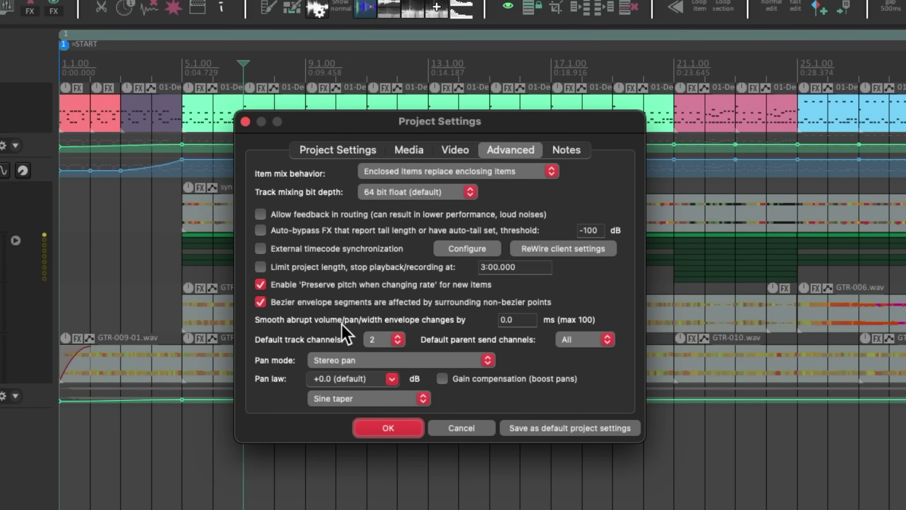
Set the project's smoothing of abrupt volume/pan/width envelope changes to 1.5 ms.
click(527, 320)
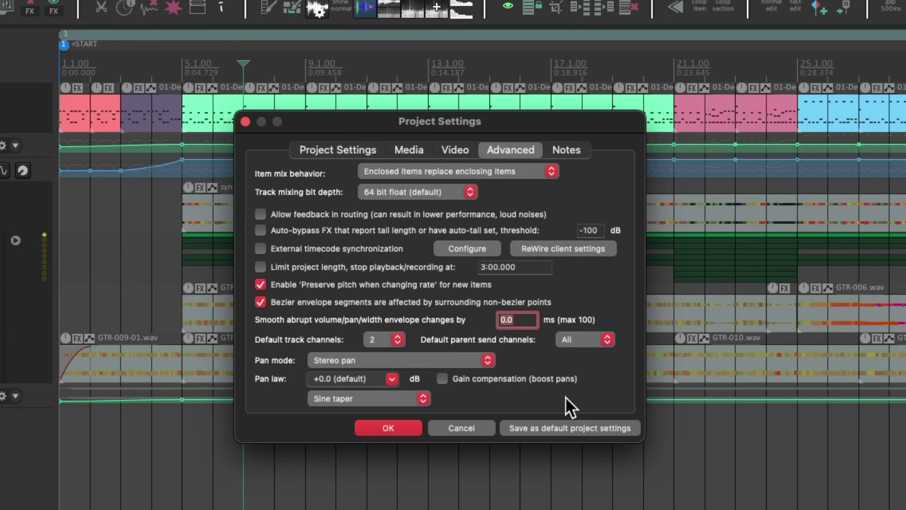
text(1.5)
click(466, 324)
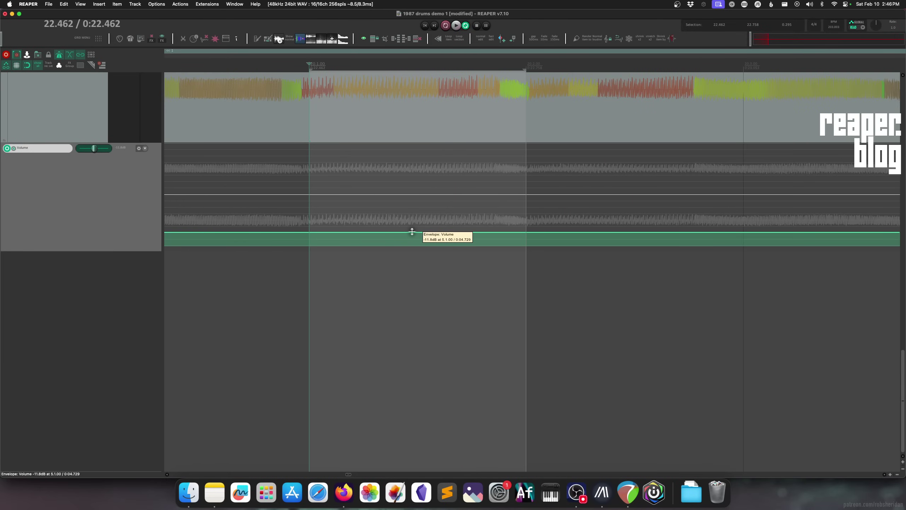
Raise the volume envelope inside the time selection to about +5.93 dB and align its lower starting point with 20.1.00.
drag(412, 231, 423, 163)
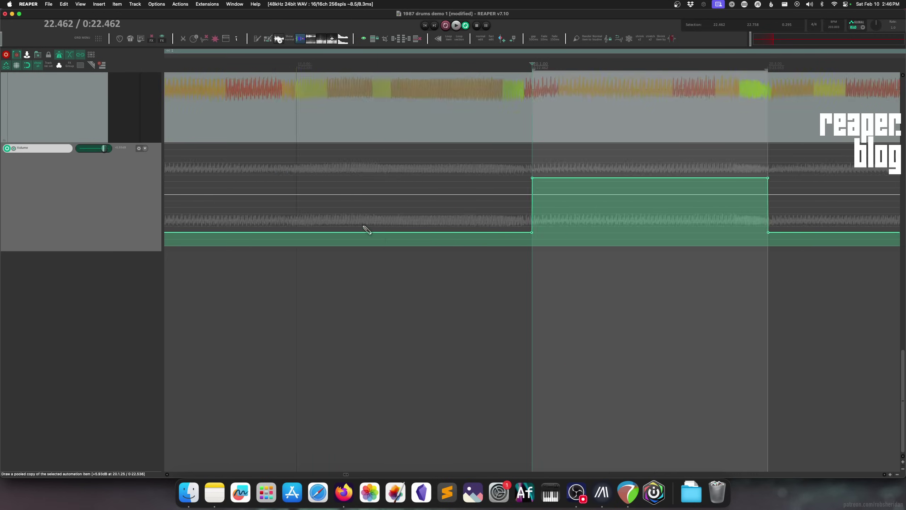
scroll(366, 230, up, 10)
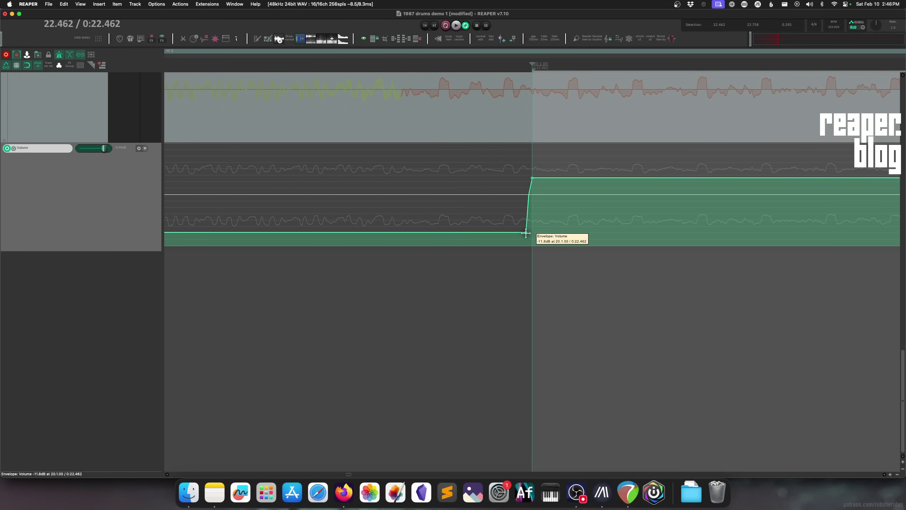
drag(526, 233, 532, 232)
scroll(552, 242, up, 3)
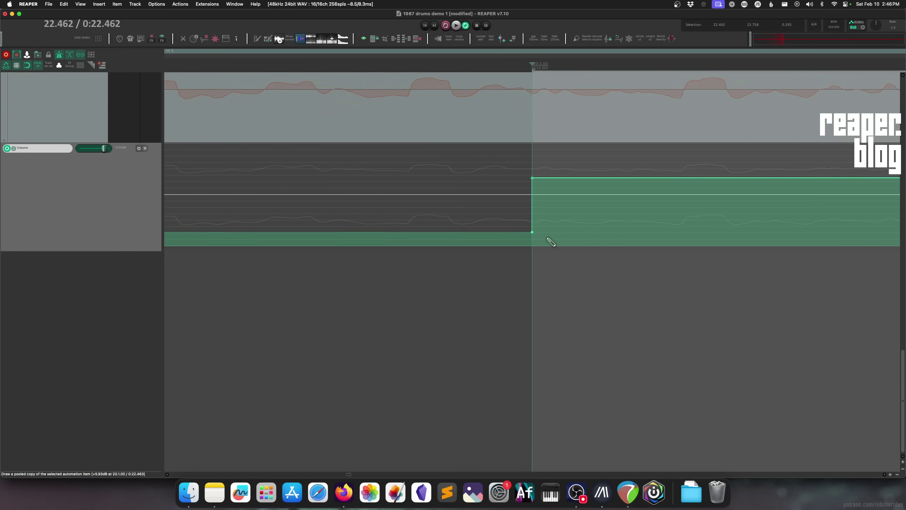
Set the shape of the lower volume envelope point at 20.1.00 to Square.
right_click(532, 232)
mouse_move(571, 252)
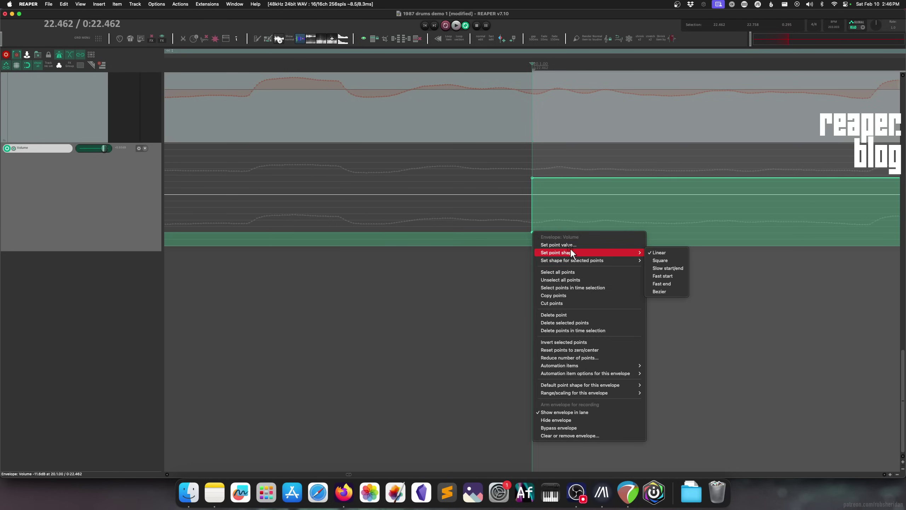
click(683, 261)
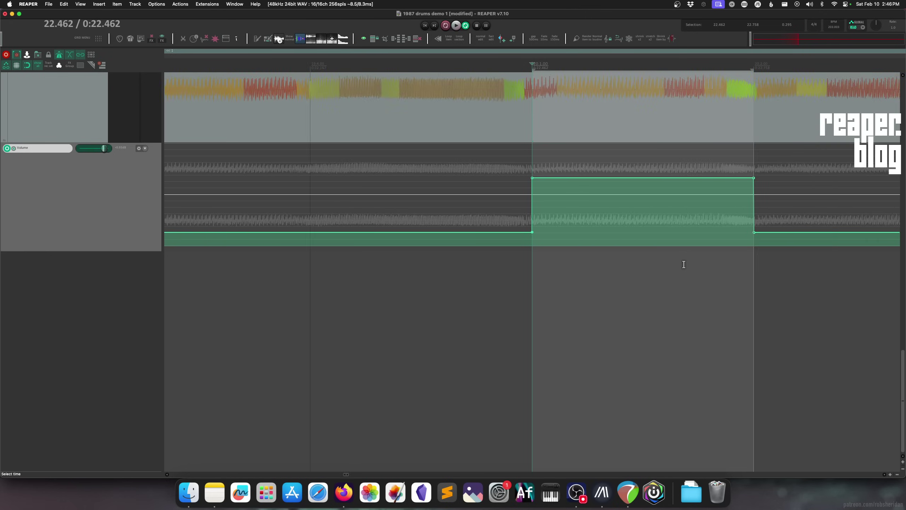
Raise the volume envelope segment inside the time selection to about +9.48 dB and inspect its vertical edges.
scroll(683, 264, down, 3)
drag(437, 178, 439, 160)
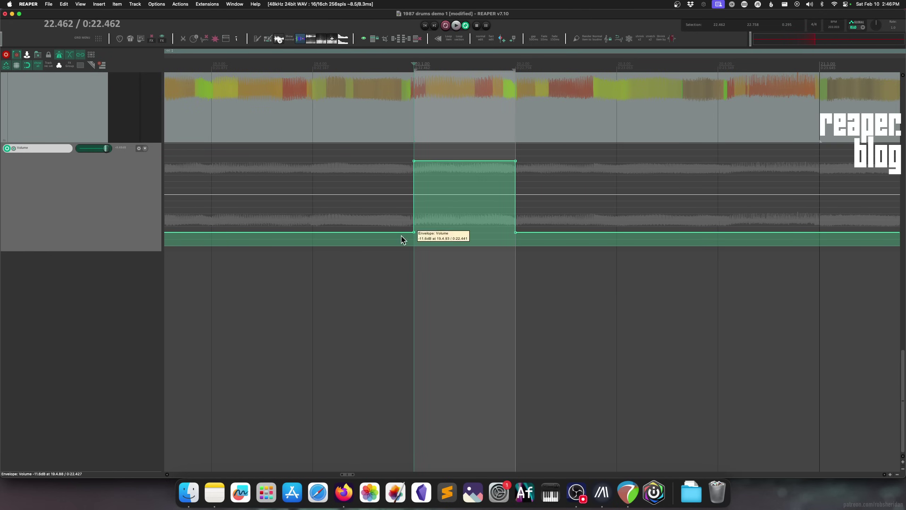
scroll(402, 239, up, 3)
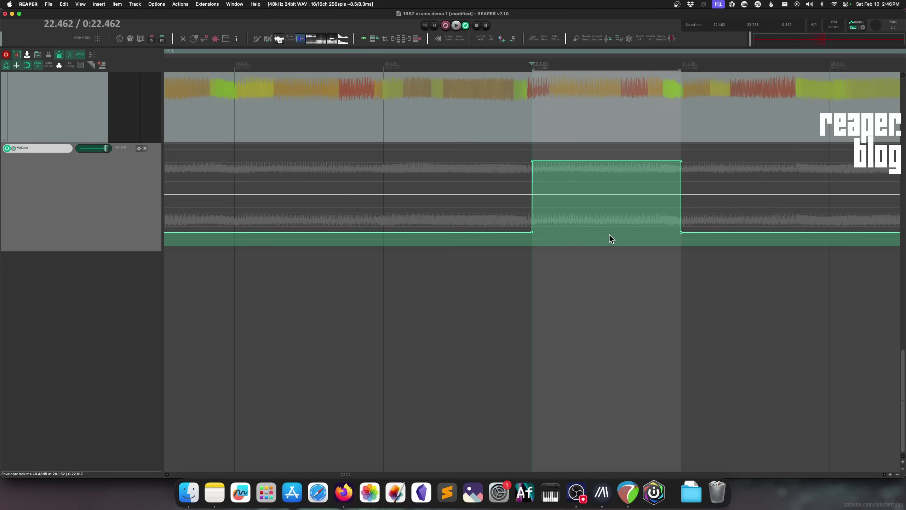
scroll(608, 236, down, 5)
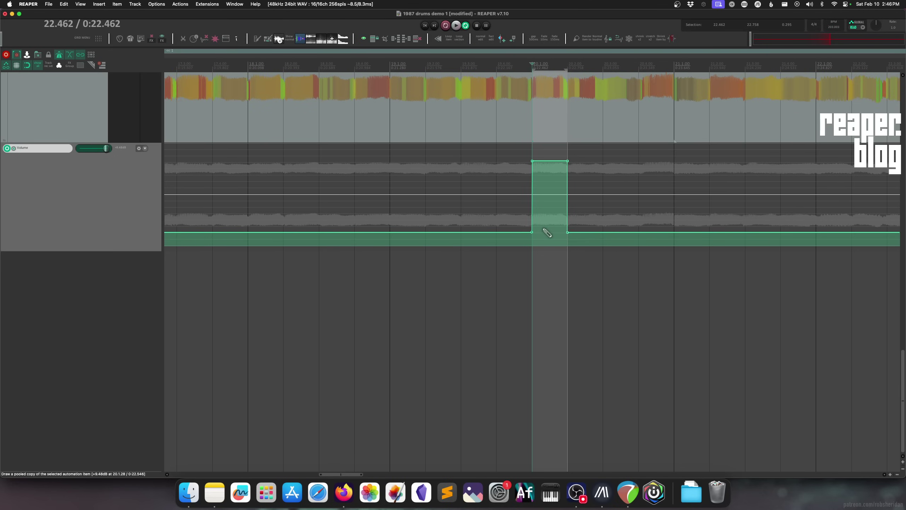
Set the project's smoothing of abrupt volume/pan/width envelope changes to 0 ms.
scroll(547, 233, down, 3)
scroll(542, 218, right, 6)
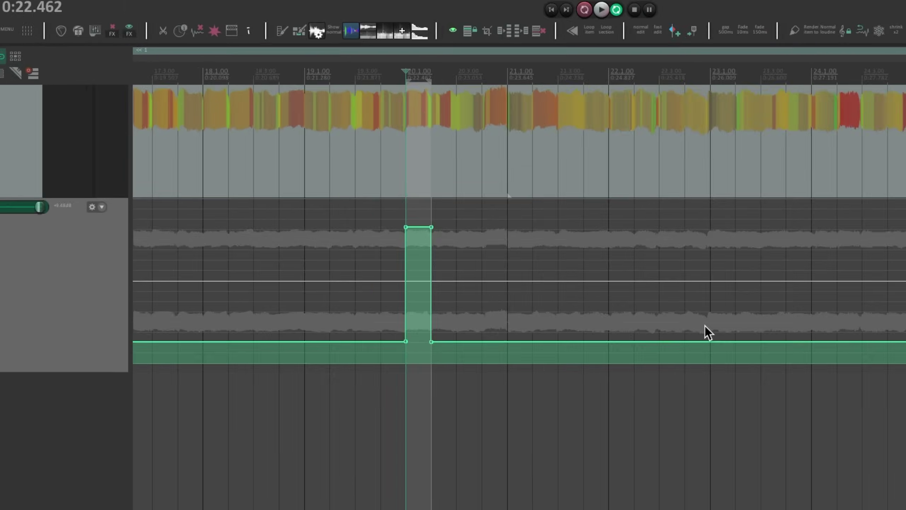
key(alt+Return)
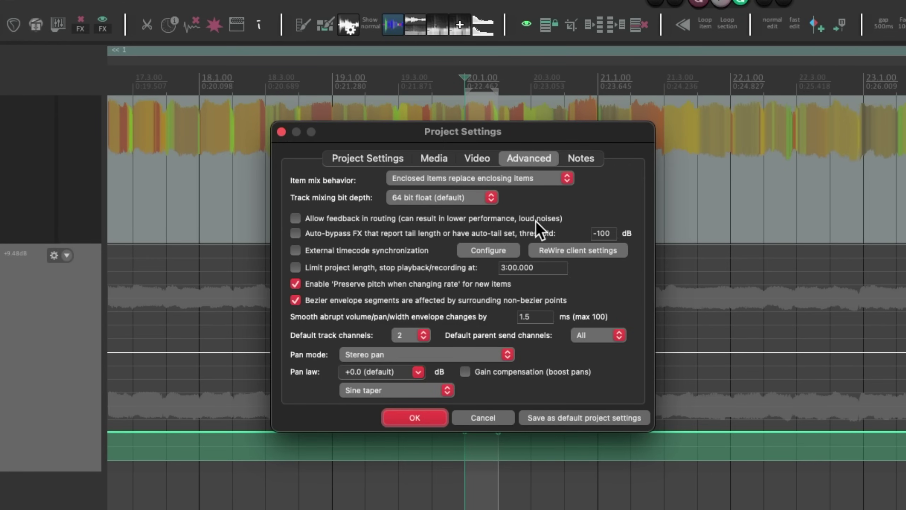
drag(521, 316, 556, 329)
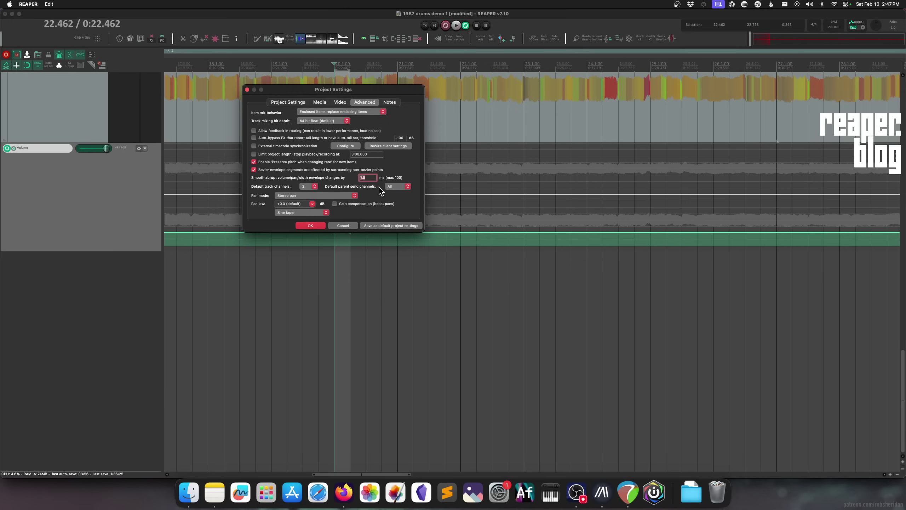
text(0)
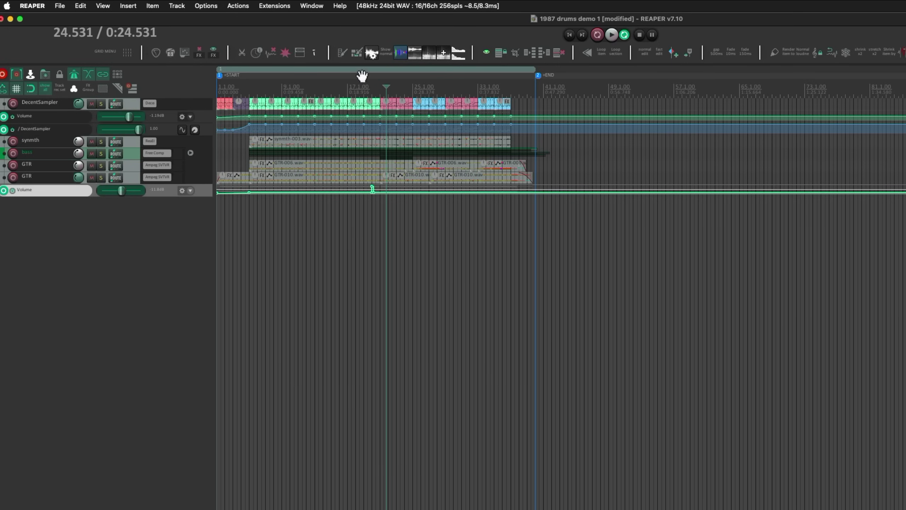
Add two regions spanning about bars 17 to 25 and 25 to 33, and enlarge the ruler to show their lanes.
mouse_move(348, 92)
mouse_down()
mouse_move(487, 92)
mouse_move(478, 92)
mouse_up()
click(413, 91)
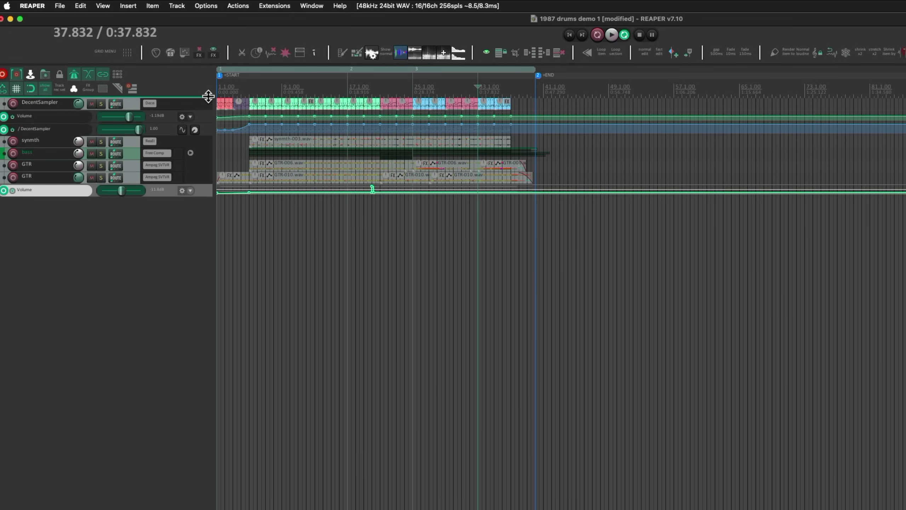
drag(214, 97, 216, 129)
click(385, 104)
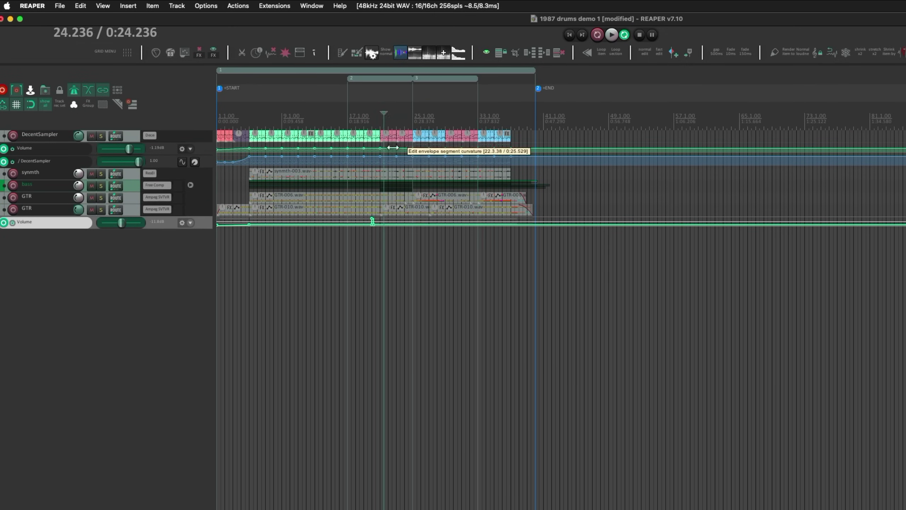
Place the edit cursor at 5.1.00 and run the action "Regions: Set loop points to current region".
scroll(385, 104, up, 4)
scroll(385, 104, down, 1)
click(280, 118)
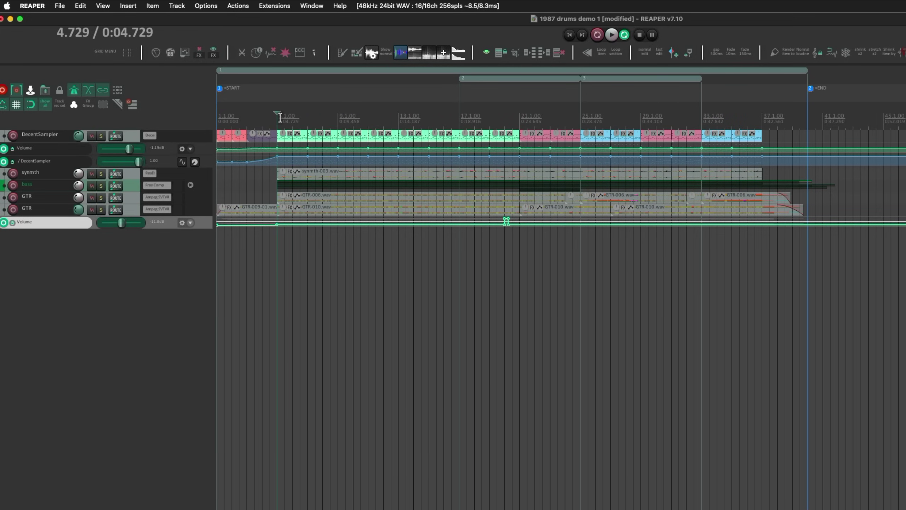
key(shift+slash)
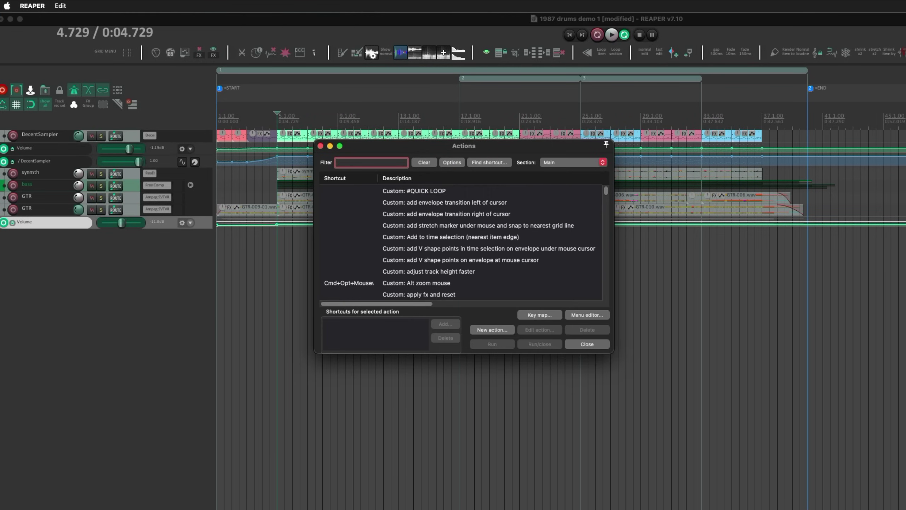
text(region loop)
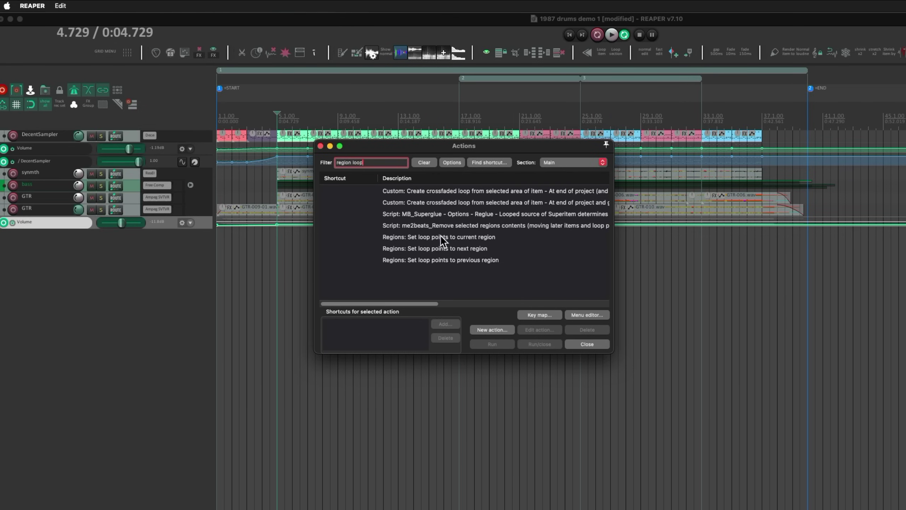
click(440, 235)
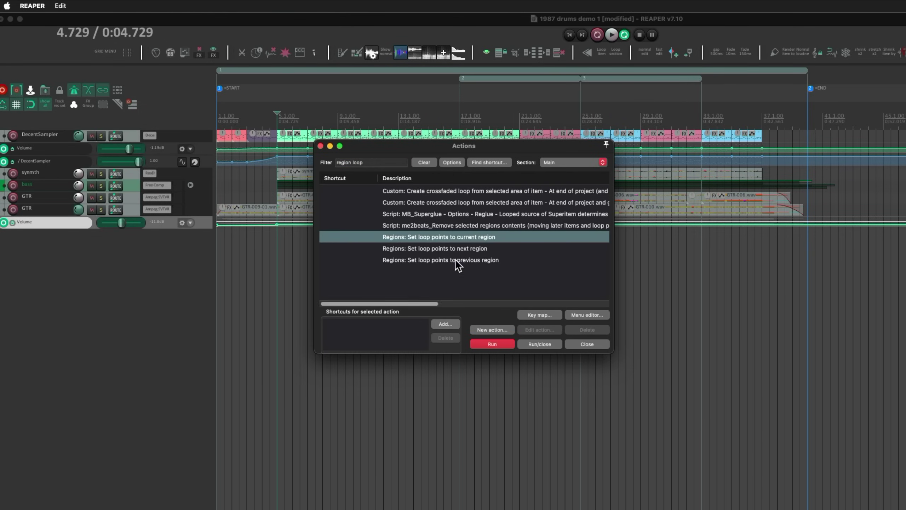
click(506, 343)
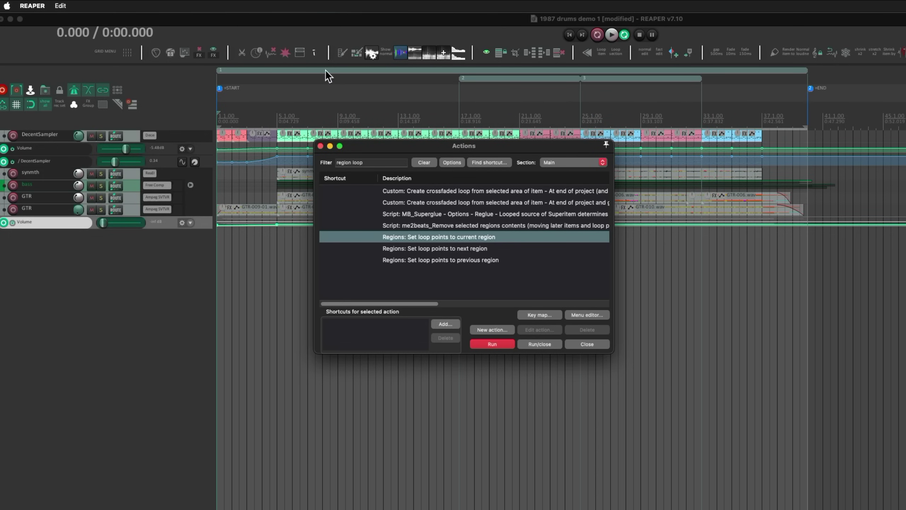
Run the action "Regions: Set loop points to next region" twice to move the loop to the third region.
click(448, 249)
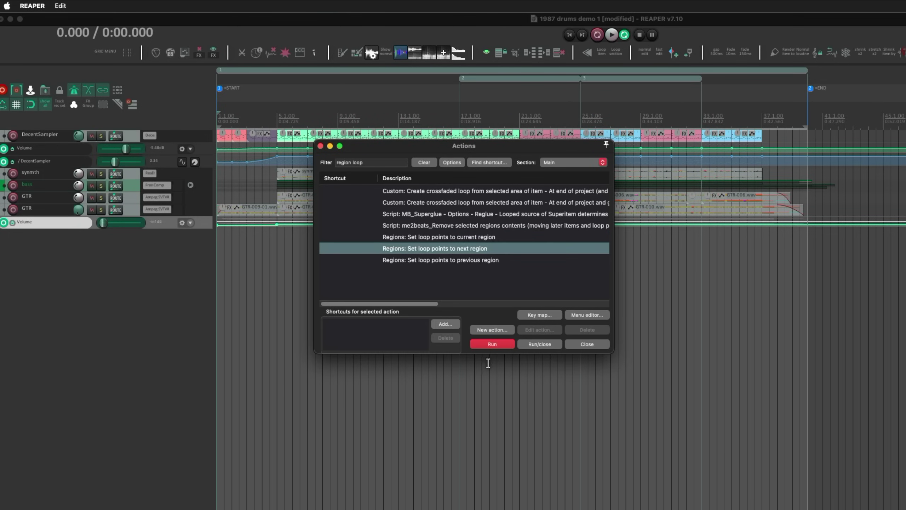
click(492, 344)
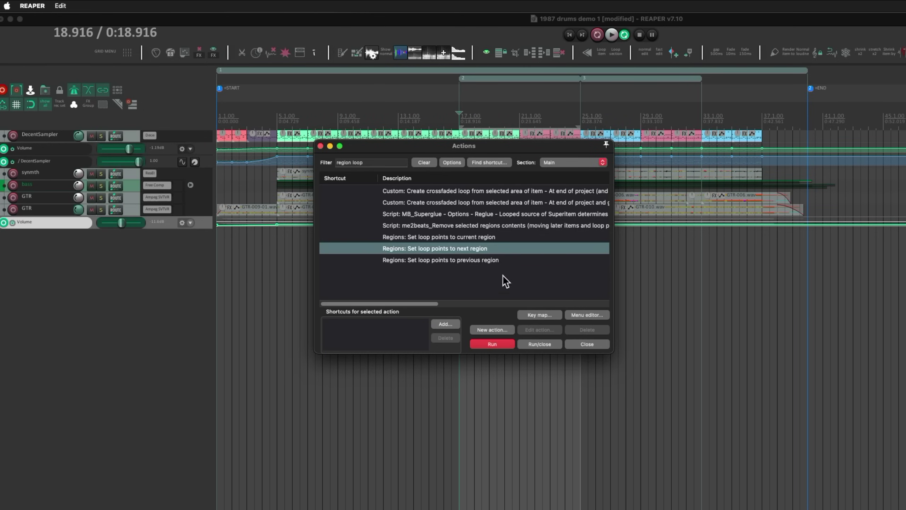
click(484, 259)
click(485, 248)
click(499, 343)
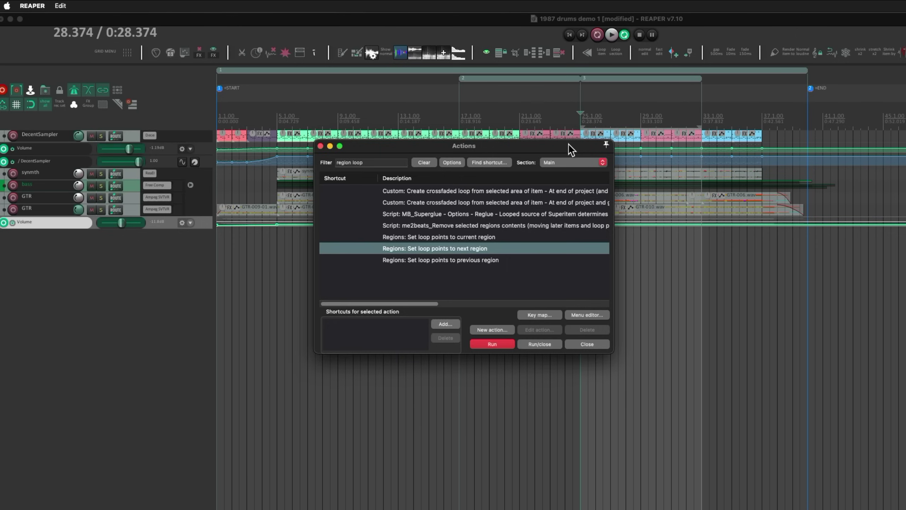
Run the action "Regions: Set loop points to previous region" and close the Actions window.
drag(568, 143, 581, 183)
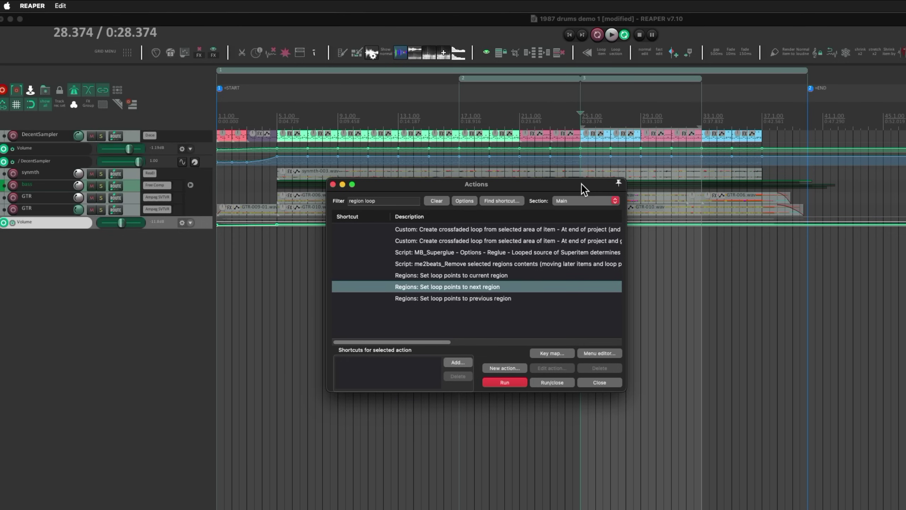
click(505, 297)
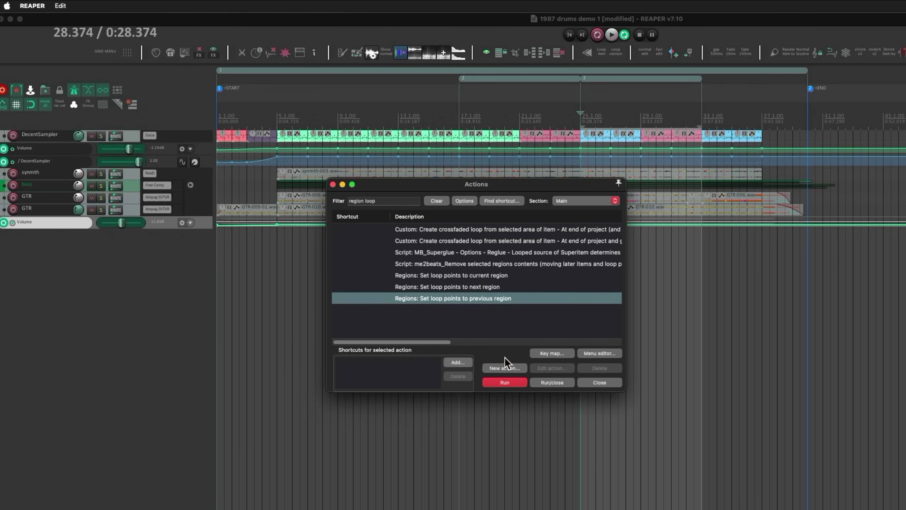
click(514, 381)
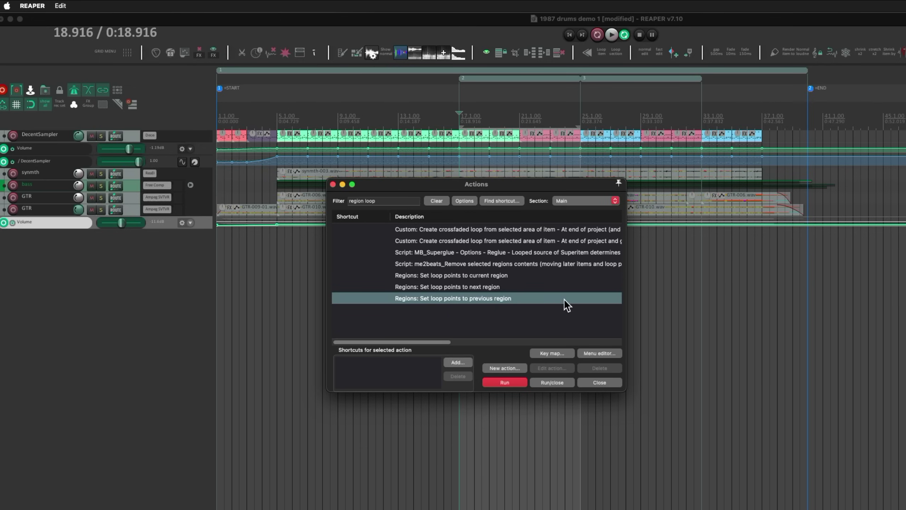
click(500, 277)
shift+click(501, 298)
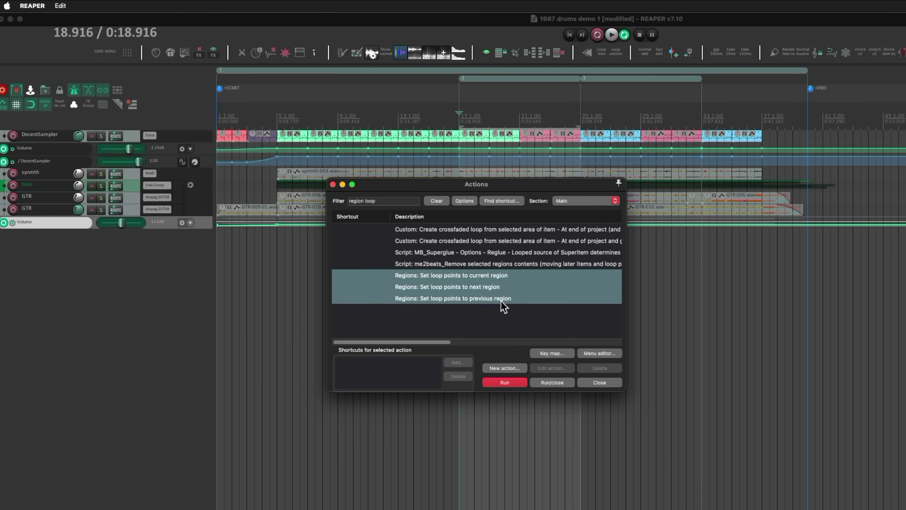
click(505, 275)
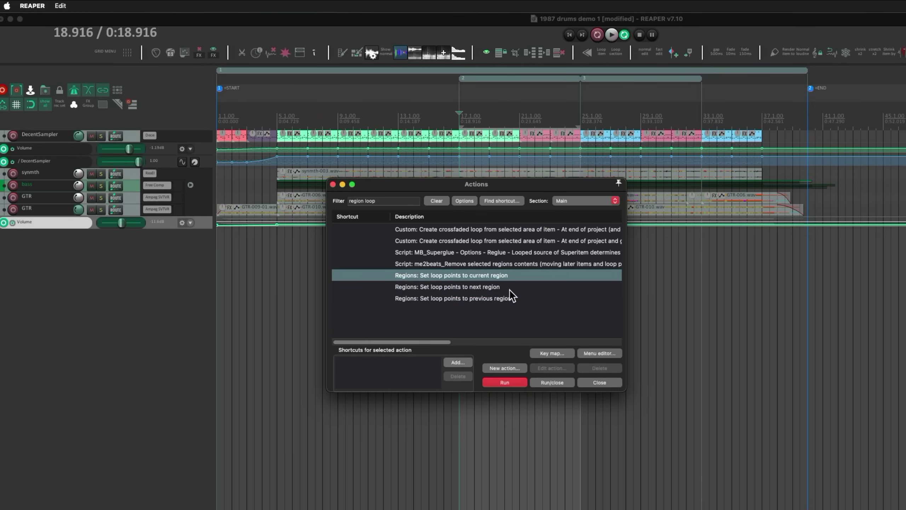
key(Escape)
In the Region/Marker Manager, examine the render track list options of region R3 for rendering only selected tracks with a forced number of channels.
click(103, 5)
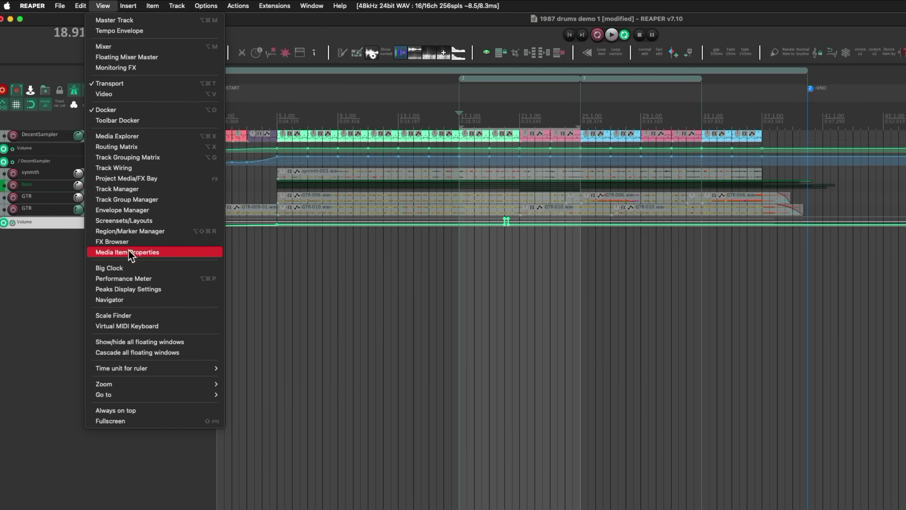
click(137, 230)
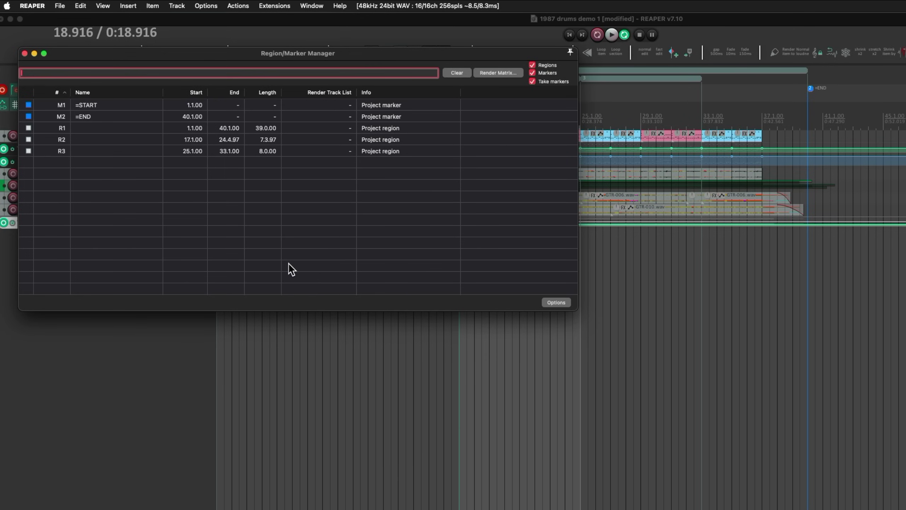
mouse_move(576, 314)
mouse_down()
mouse_move(612, 351)
mouse_move(624, 342)
mouse_up()
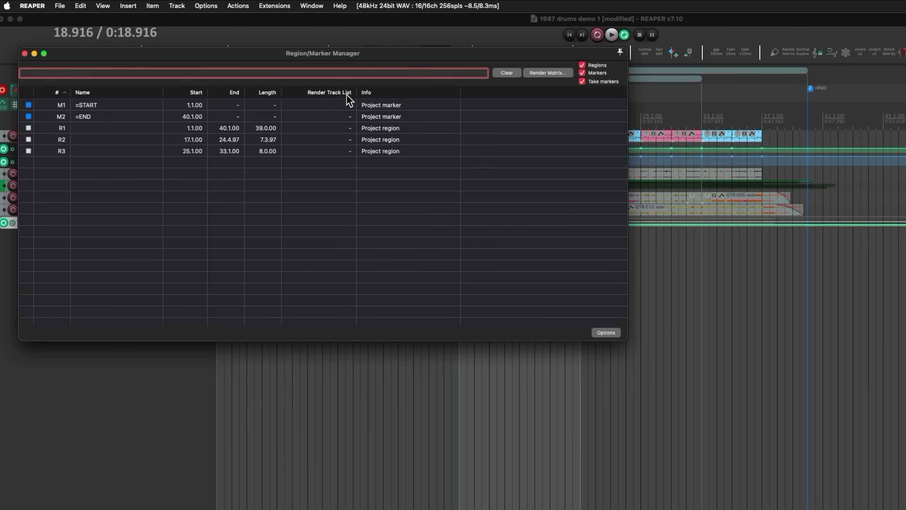
click(346, 151)
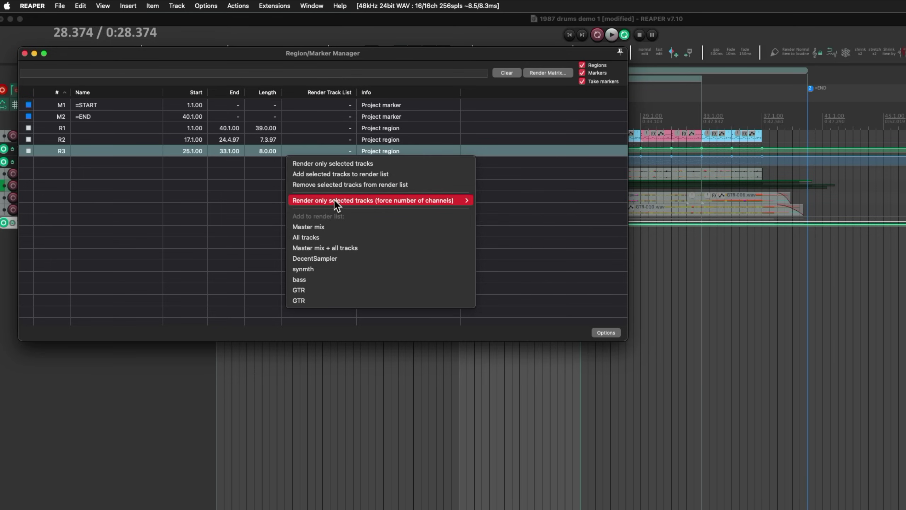
mouse_move(358, 200)
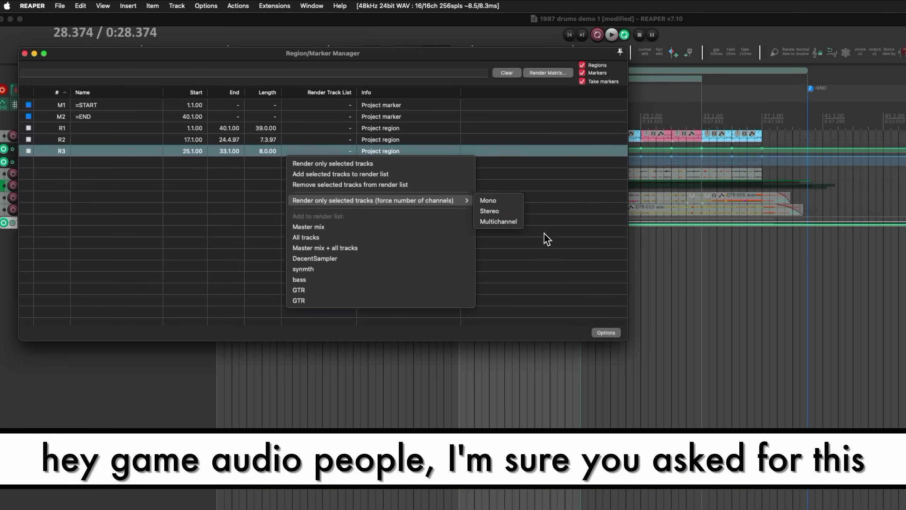
click(531, 242)
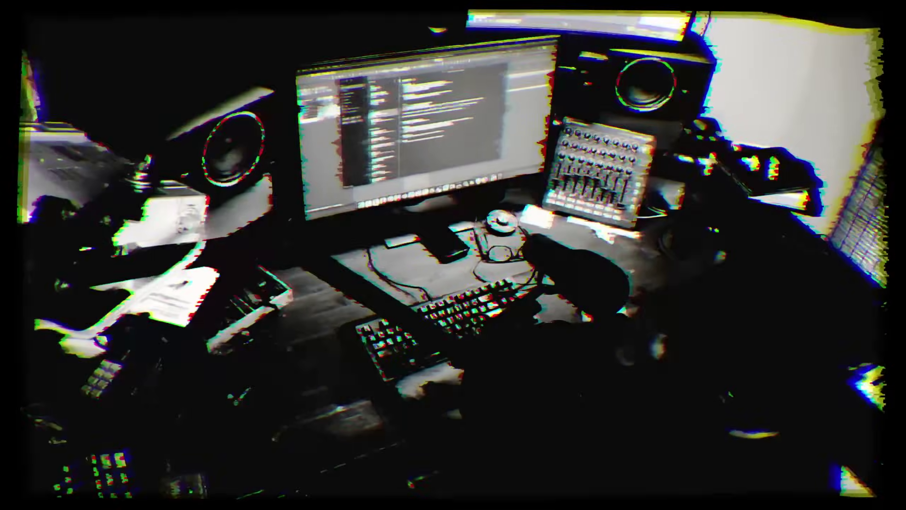